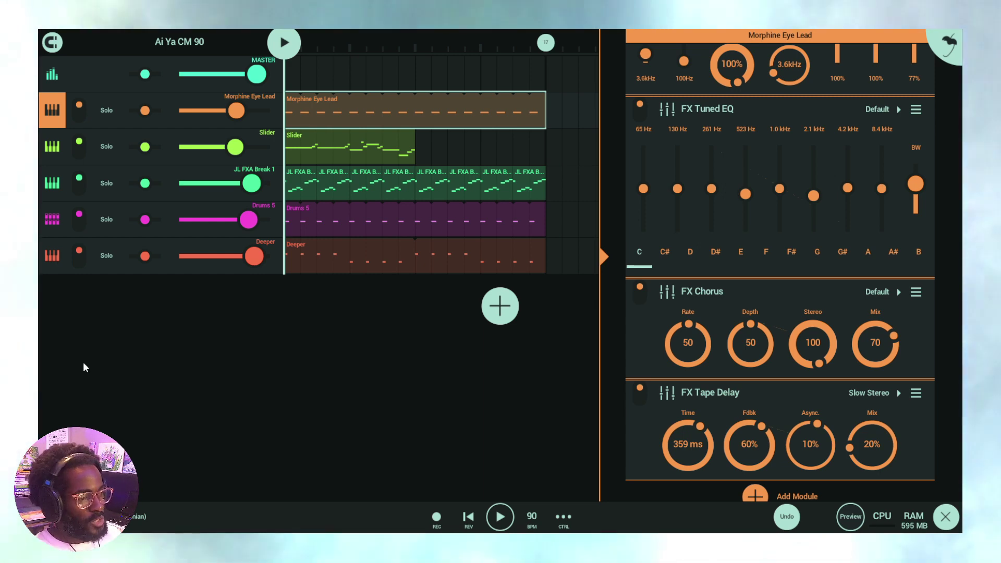
Start song playback and solo the Morphine Eye Lead track.
click(500, 516)
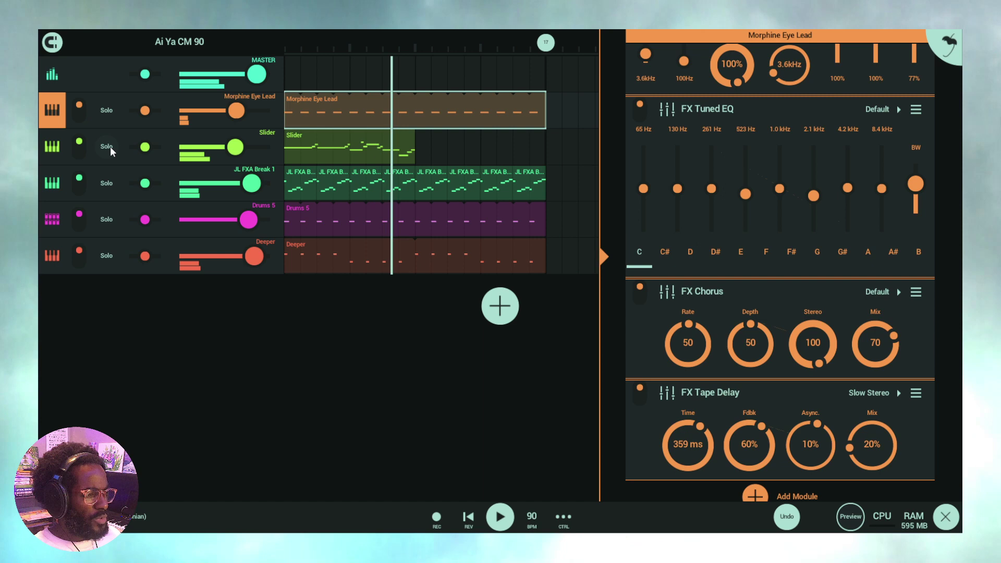
click(106, 110)
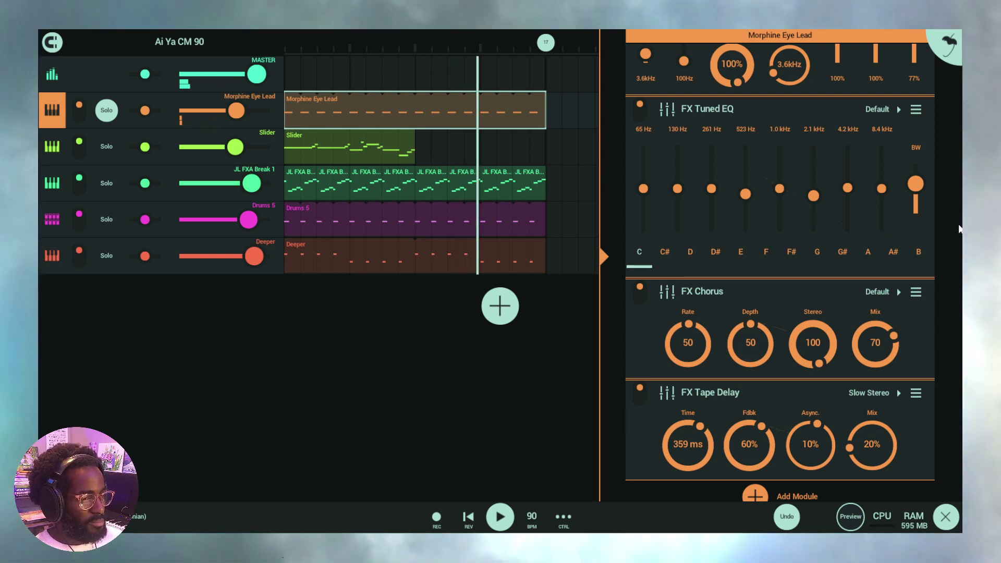
Move Reverb 2 up so it sits directly below Tuned EQ.
scroll(957, 206, up, 1)
scroll(958, 206, up, 3)
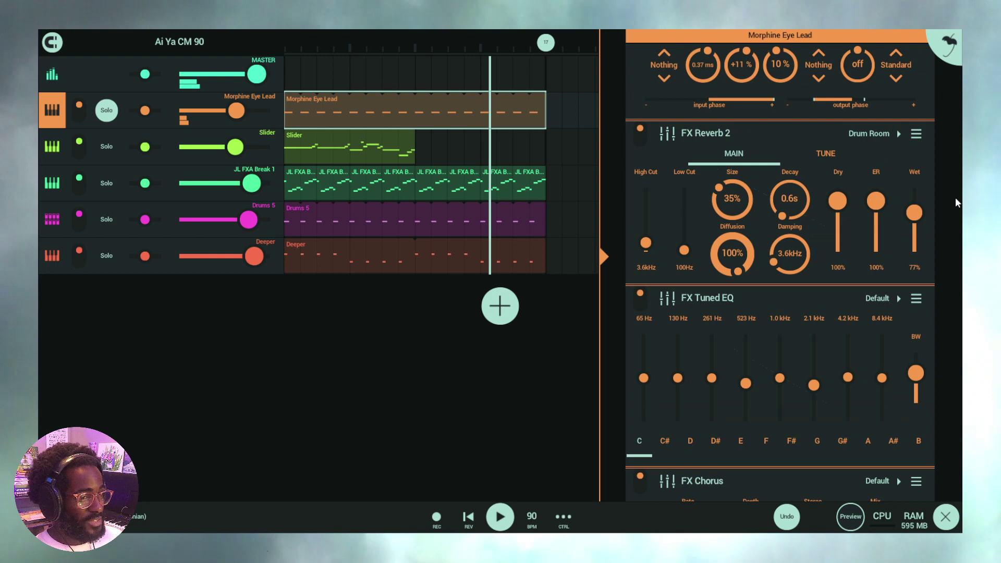
scroll(954, 196, down, 3)
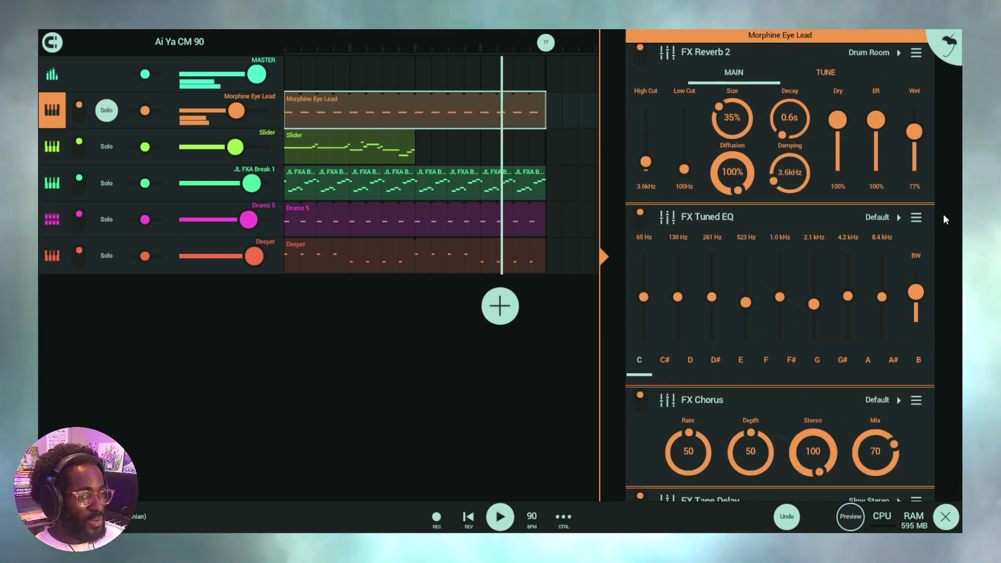
scroll(941, 204, up, 4)
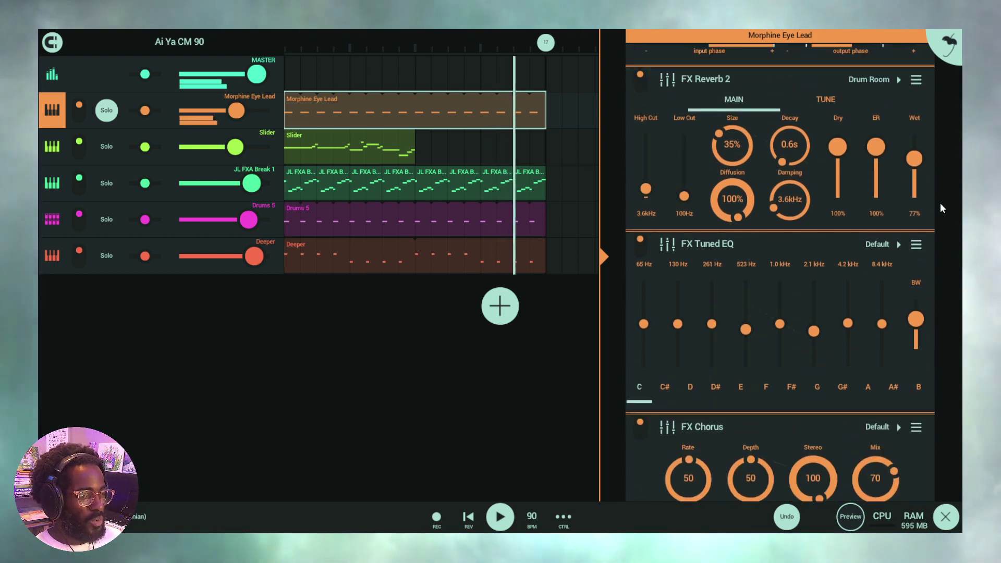
scroll(947, 200, up, 2)
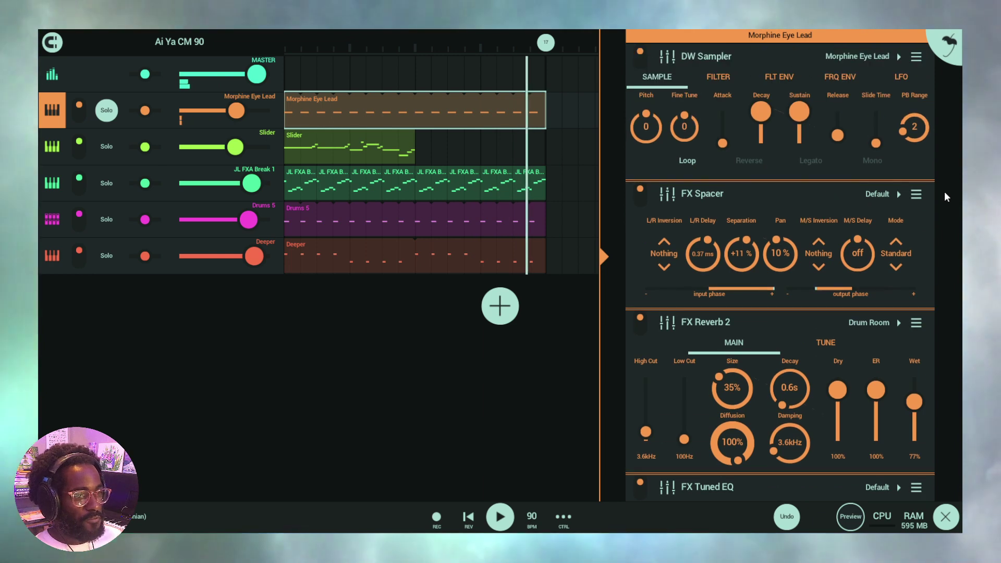
scroll(944, 195, down, 5)
scroll(936, 203, up, 2)
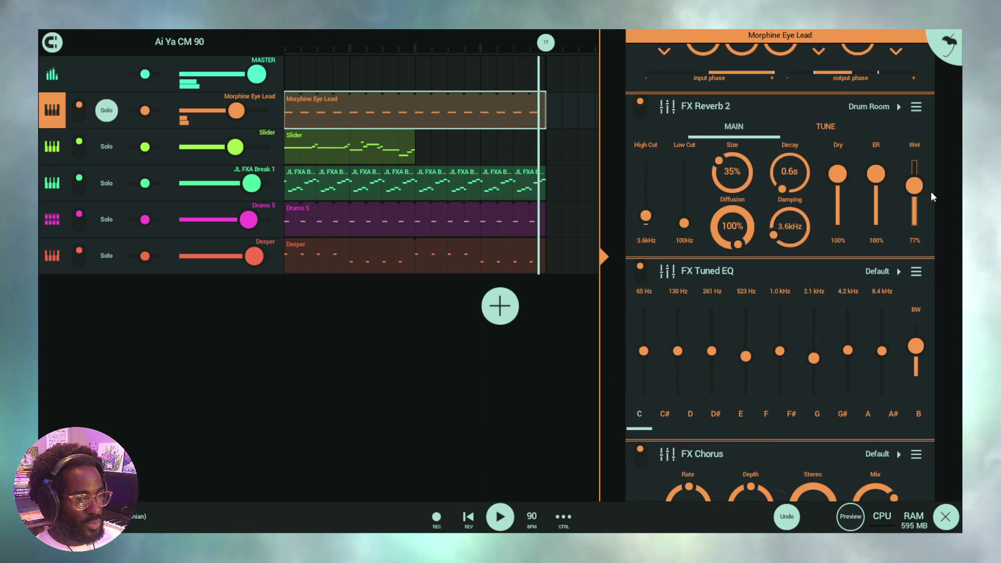
click(917, 106)
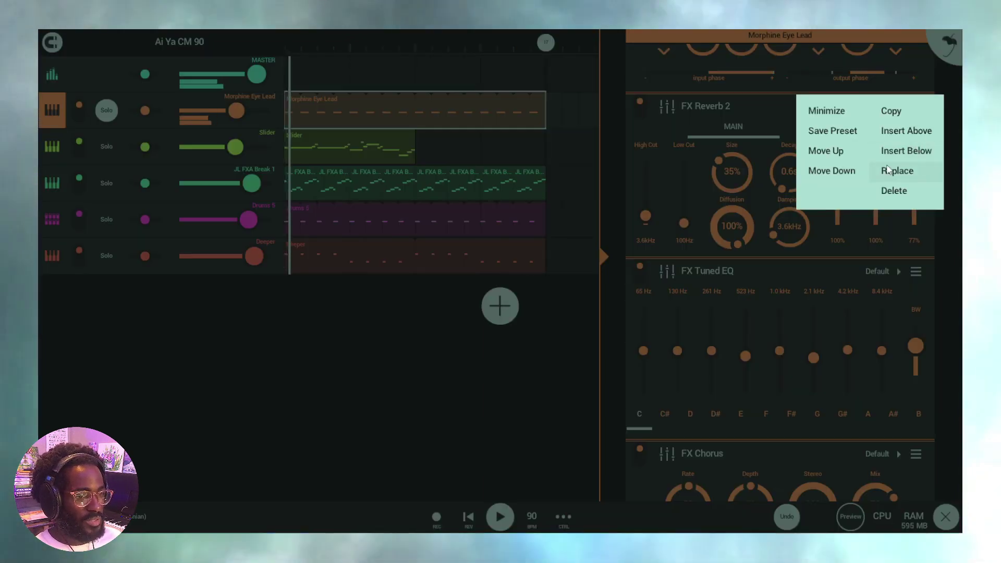
click(831, 170)
Move Spacer up so it follows Reverb 2 in the chain.
scroll(954, 192, down, 3)
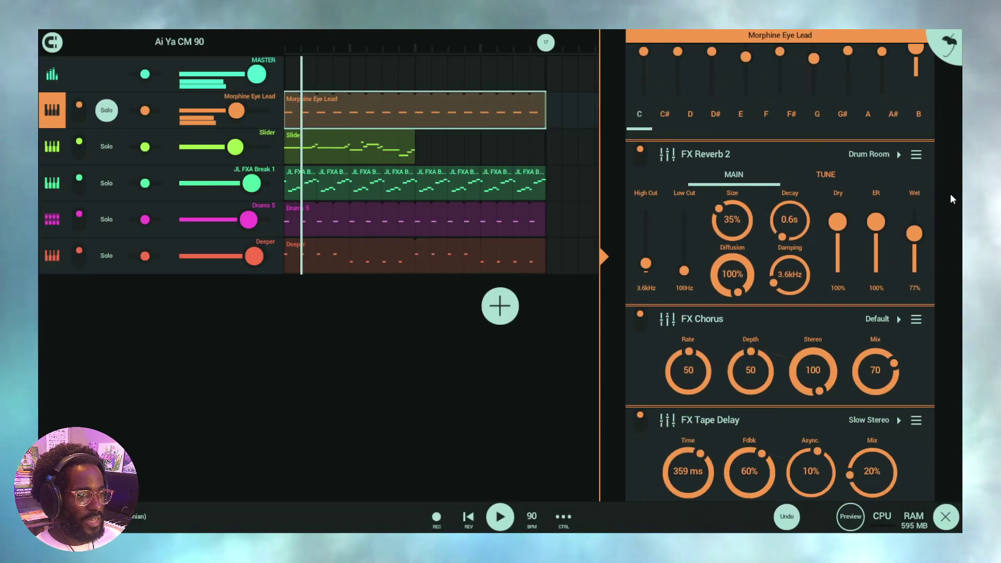
scroll(951, 193, up, 5)
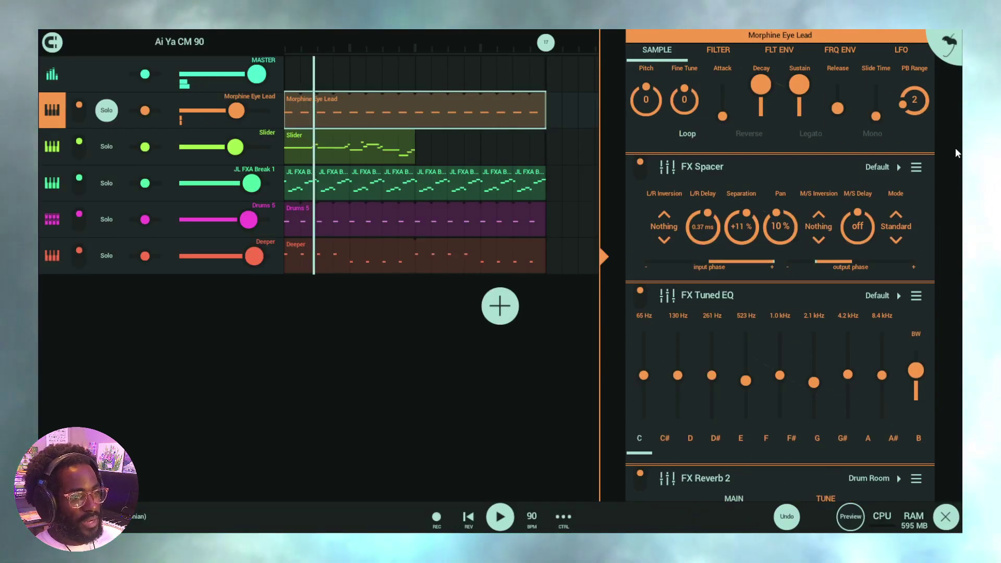
scroll(955, 153, up, 1)
click(916, 194)
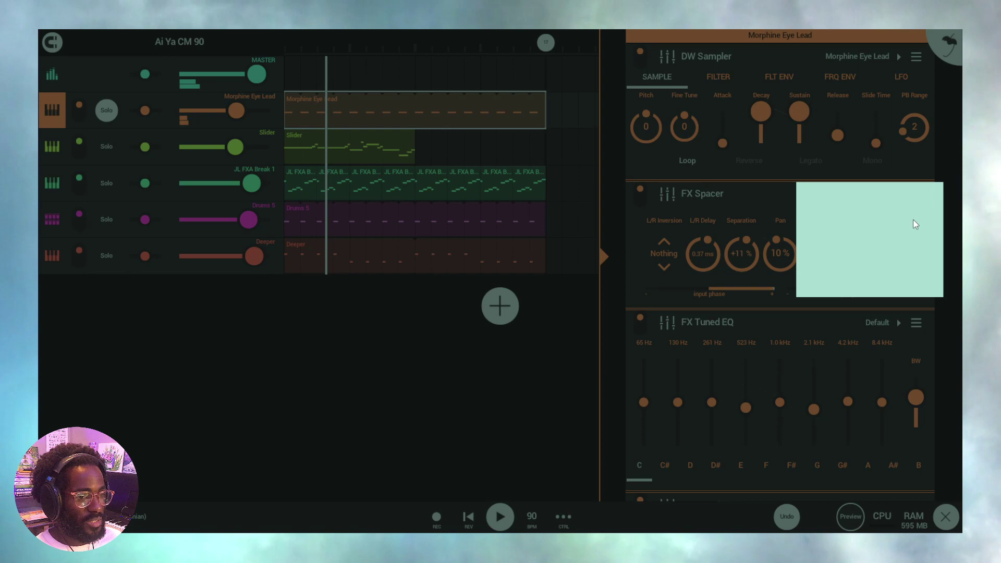
click(850, 266)
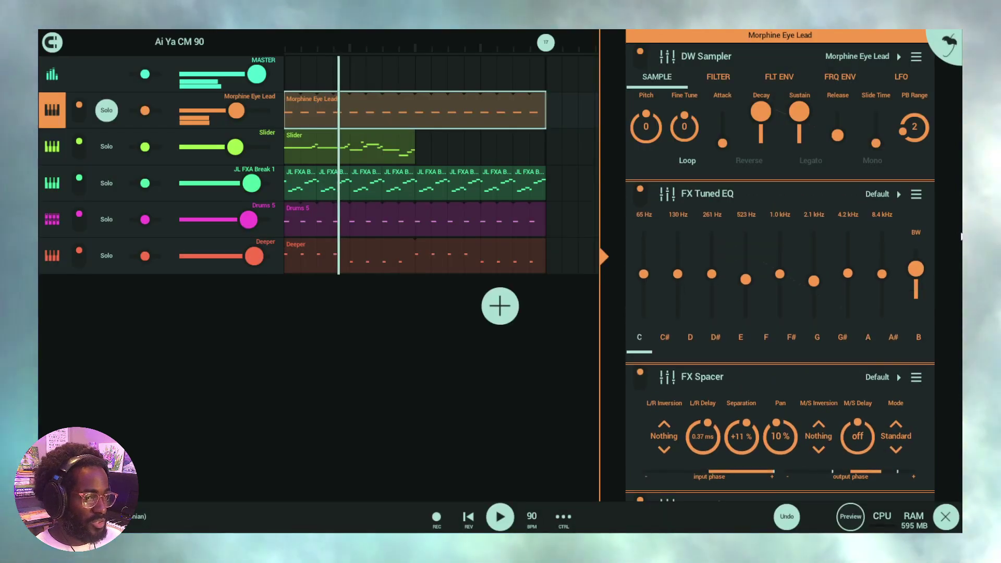
click(917, 377)
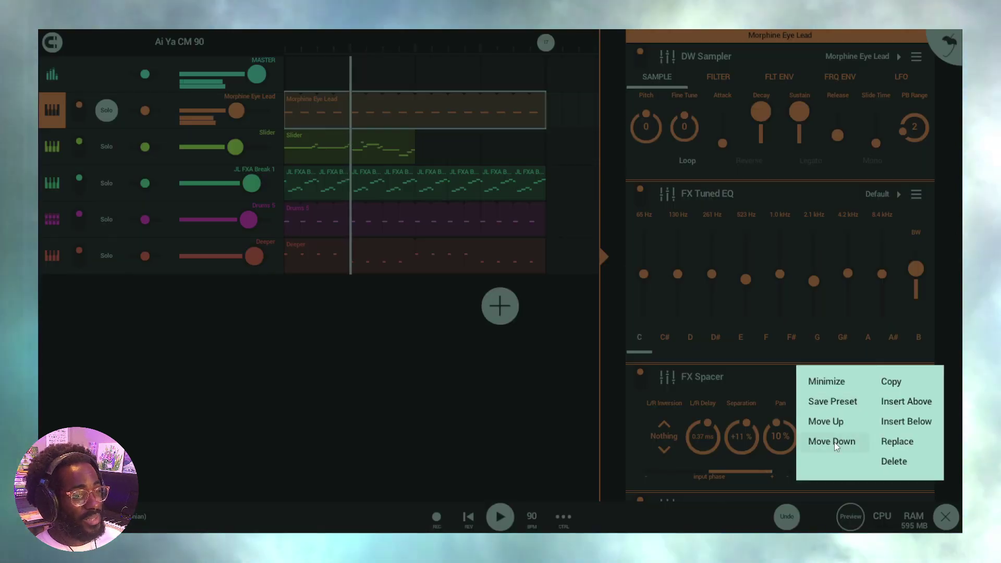
click(833, 442)
Move Spacer down past Chorus and Tape Delay, keeping its stereo mode on Standard.
scroll(932, 293, down, 1)
scroll(932, 293, down, 5)
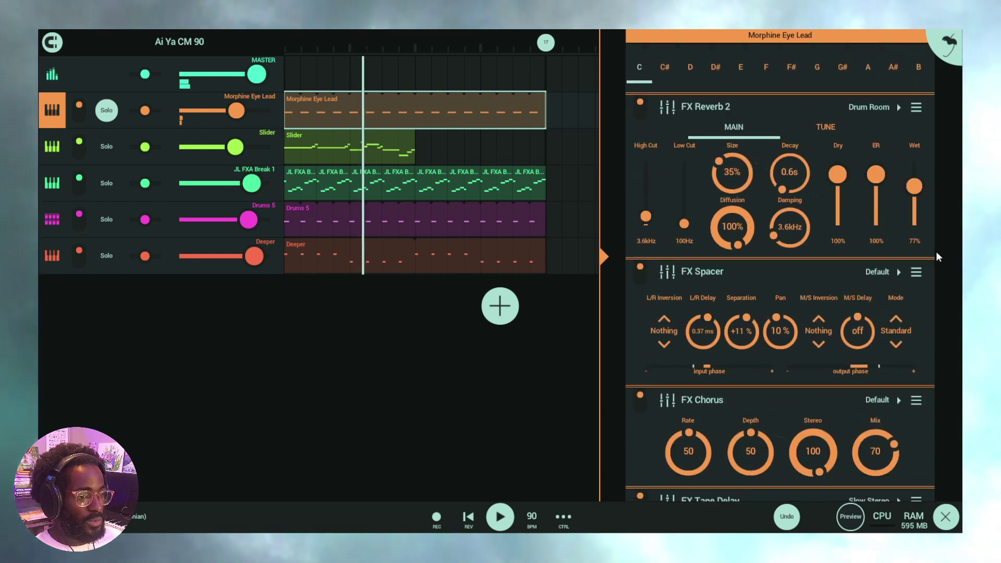
click(916, 245)
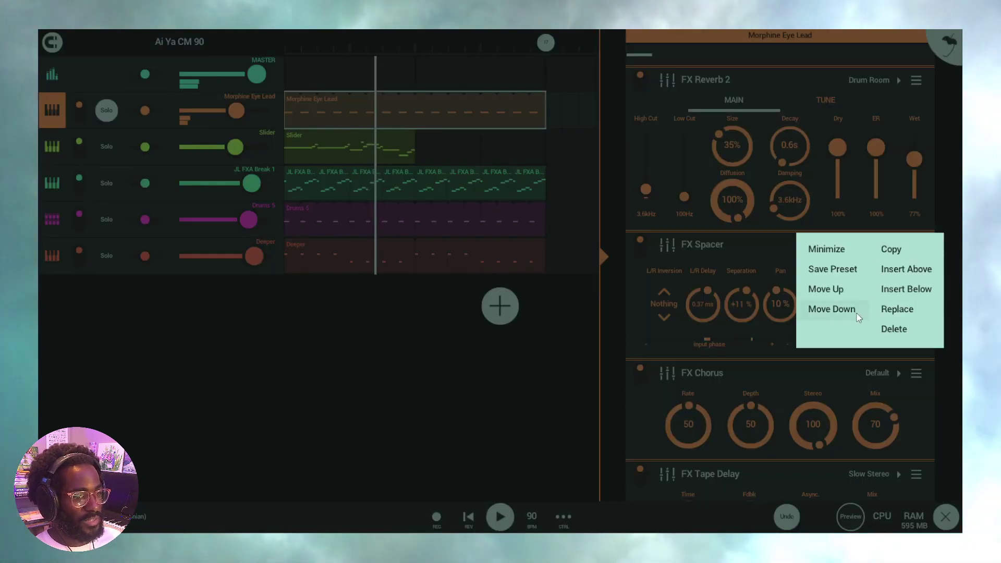
click(834, 310)
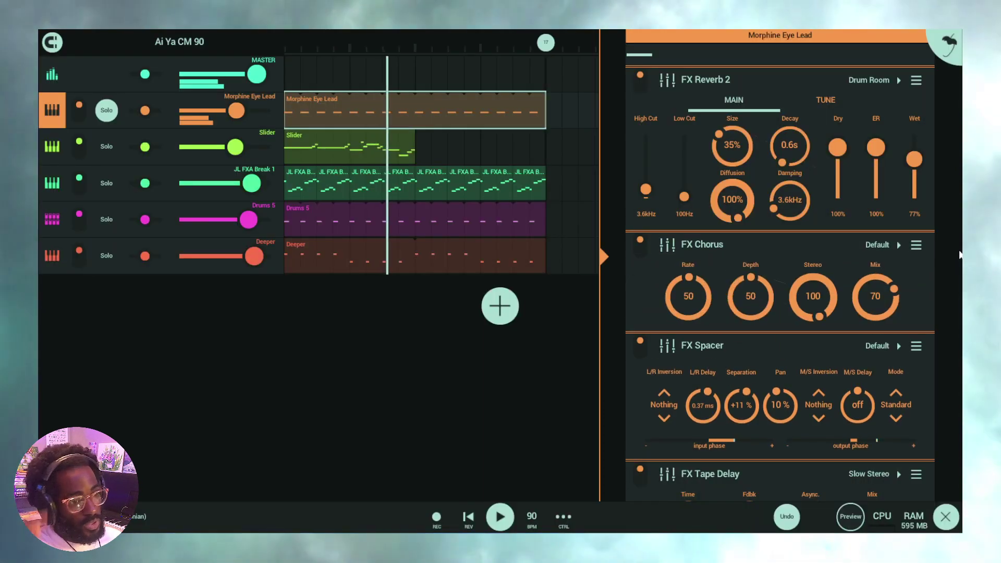
scroll(945, 273, down, 2)
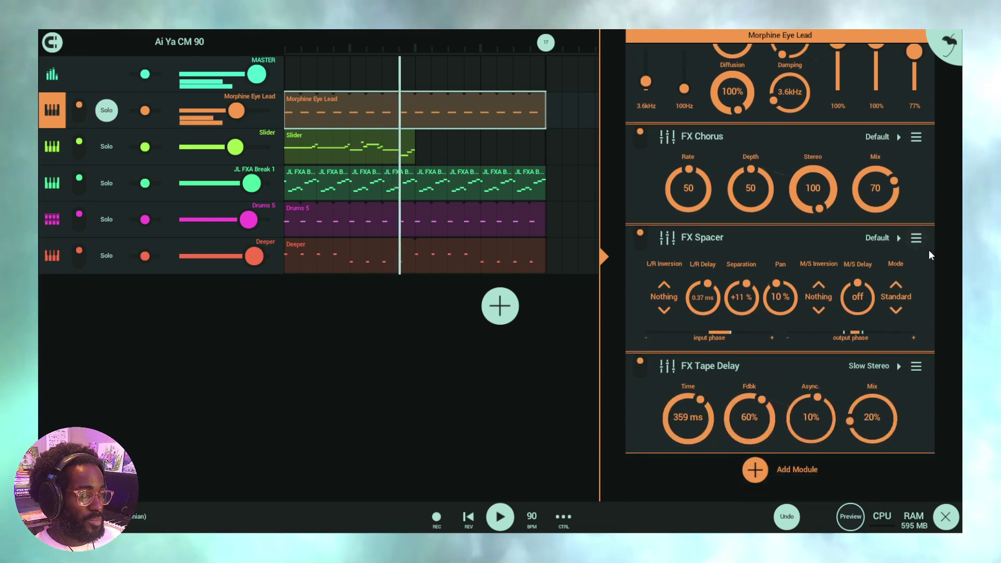
click(919, 239)
click(832, 302)
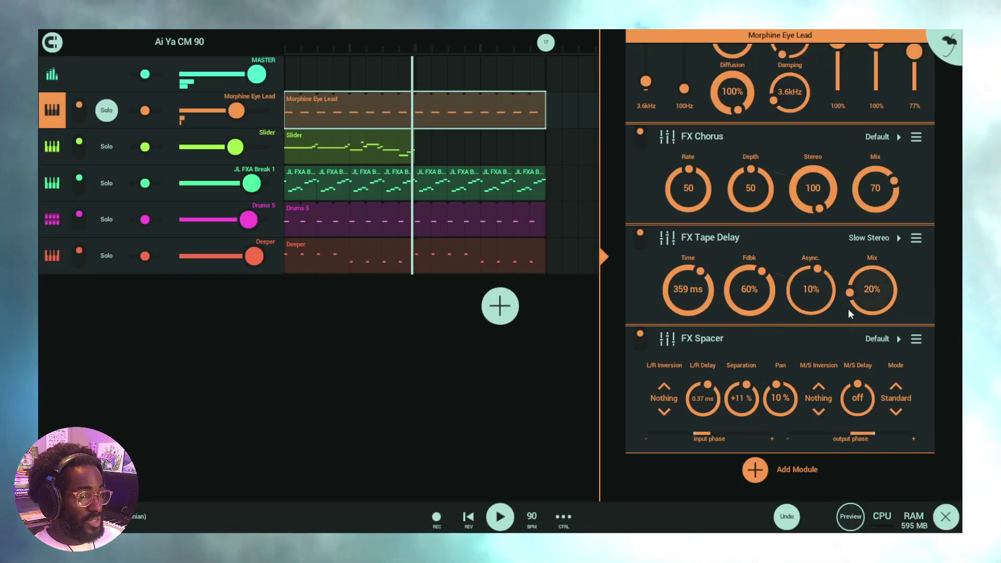
click(893, 384)
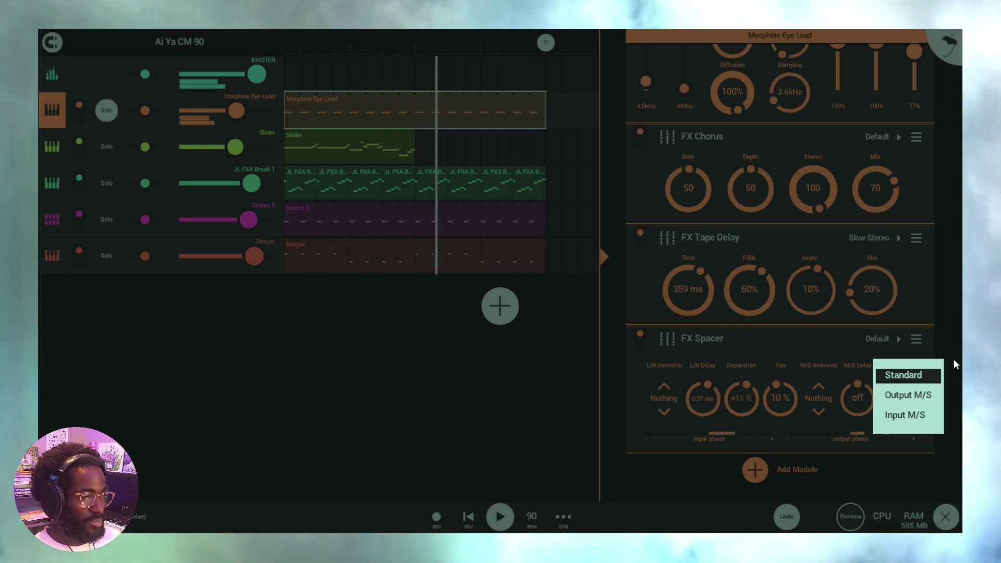
click(951, 330)
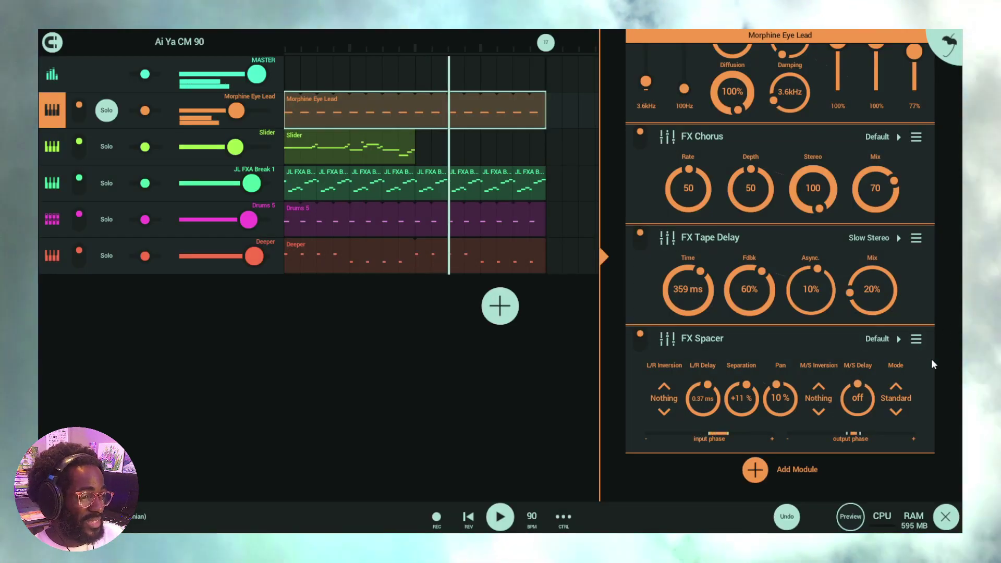
Move Spacer back above Tape Delay and Chorus so it precedes Chorus.
click(917, 340)
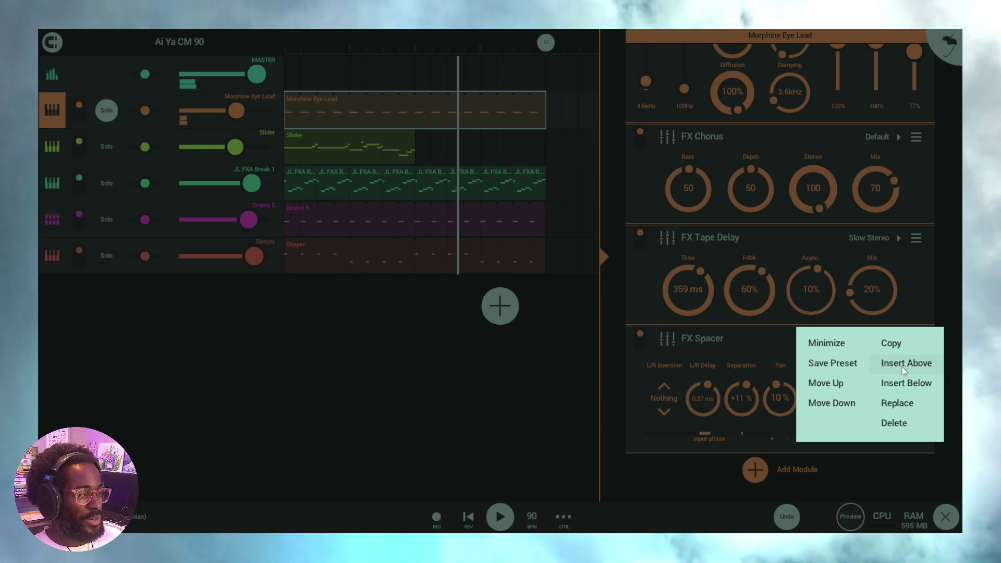
click(837, 384)
click(917, 241)
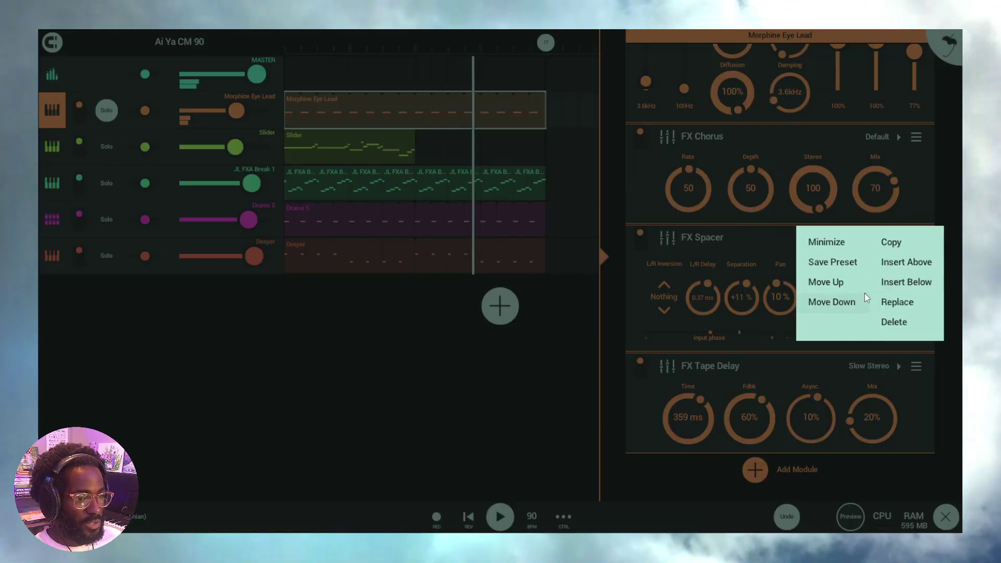
click(863, 291)
scroll(952, 177, up, 10)
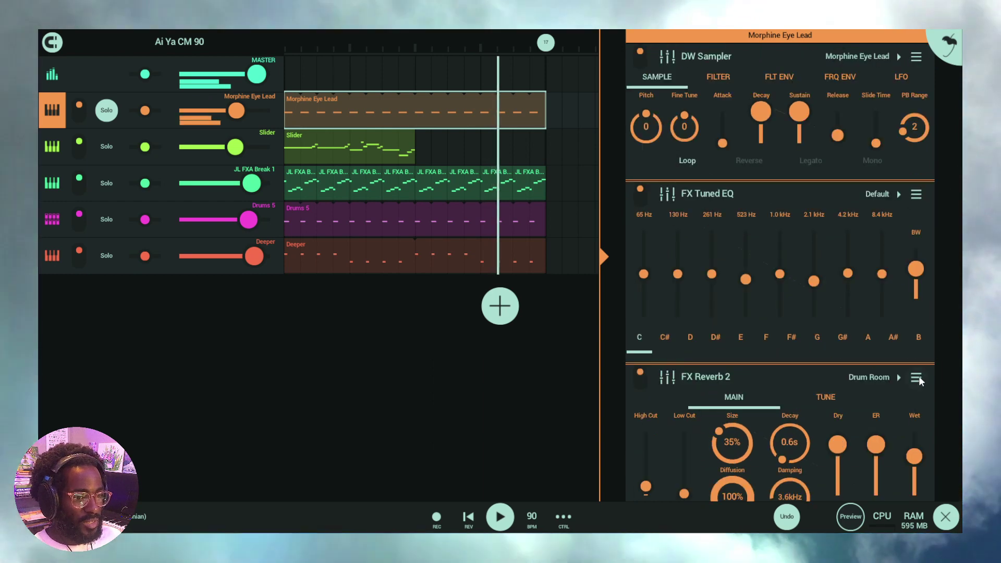
Insert an FX Equalizer above Reverb 2 and make Band 1 a low shelf cut to −12 dB.
click(917, 378)
click(909, 401)
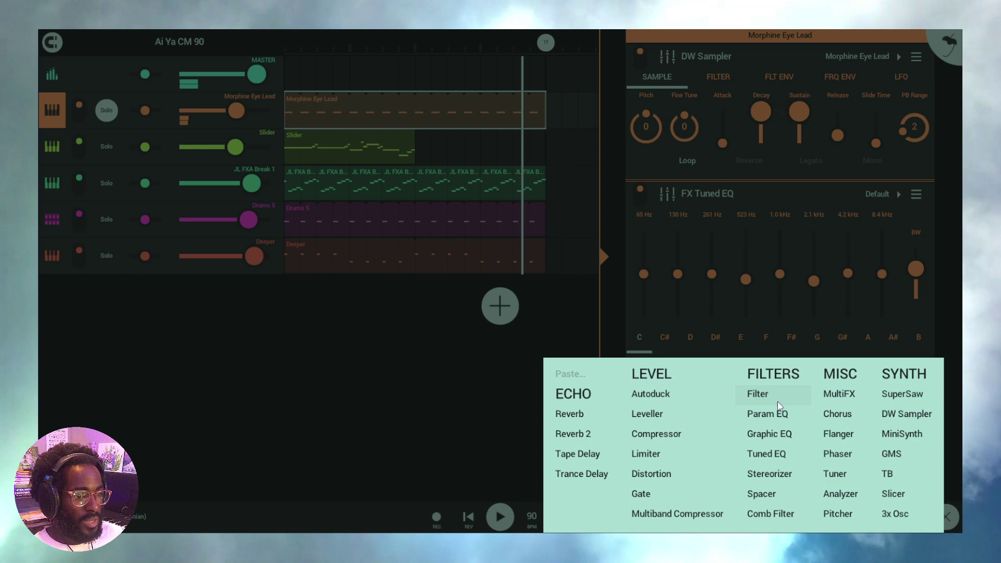
click(775, 419)
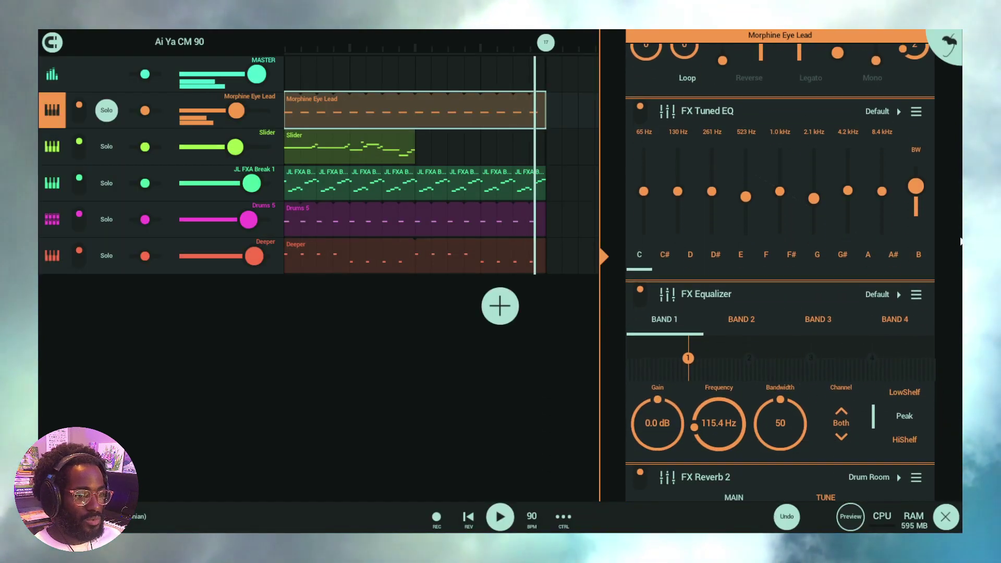
click(903, 392)
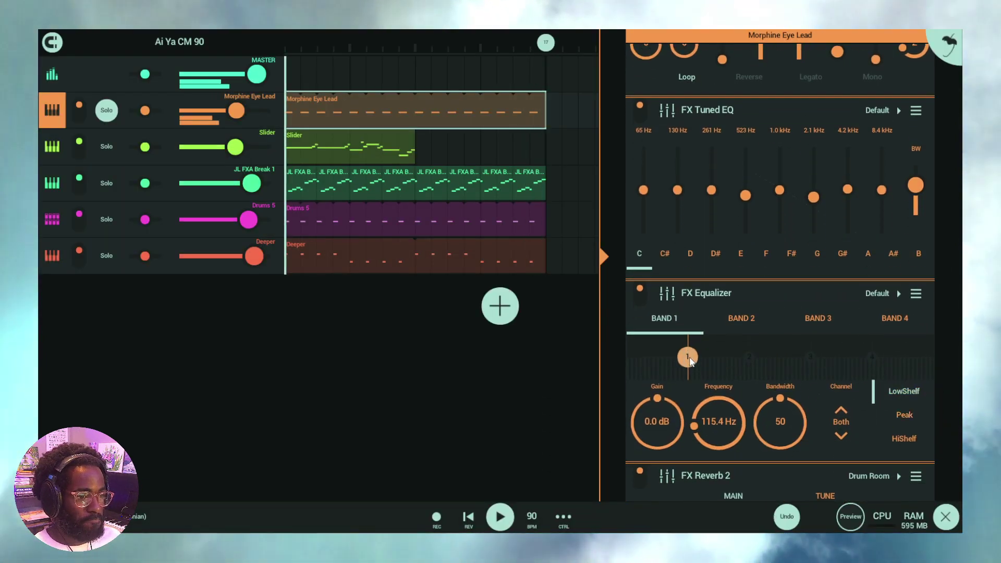
drag(689, 360, 704, 420)
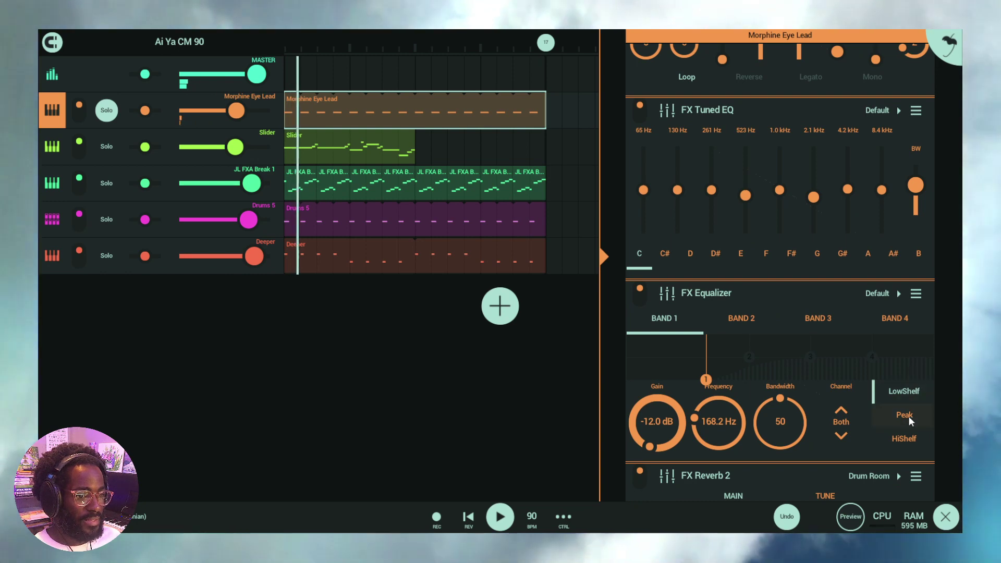
Shape Band 4 into a −12.0 dB high shelf at 19.48 kHz.
click(905, 324)
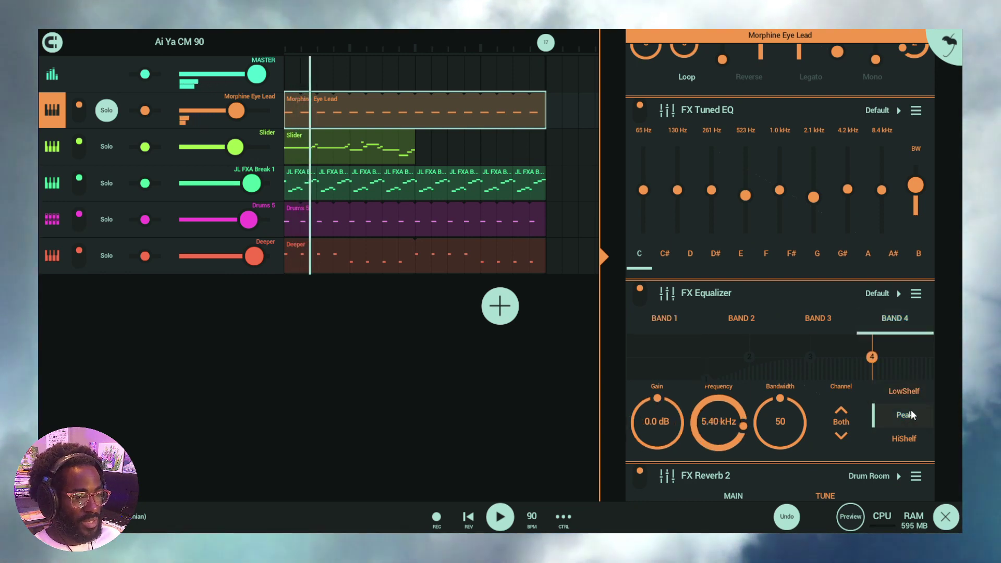
drag(912, 414, 915, 399)
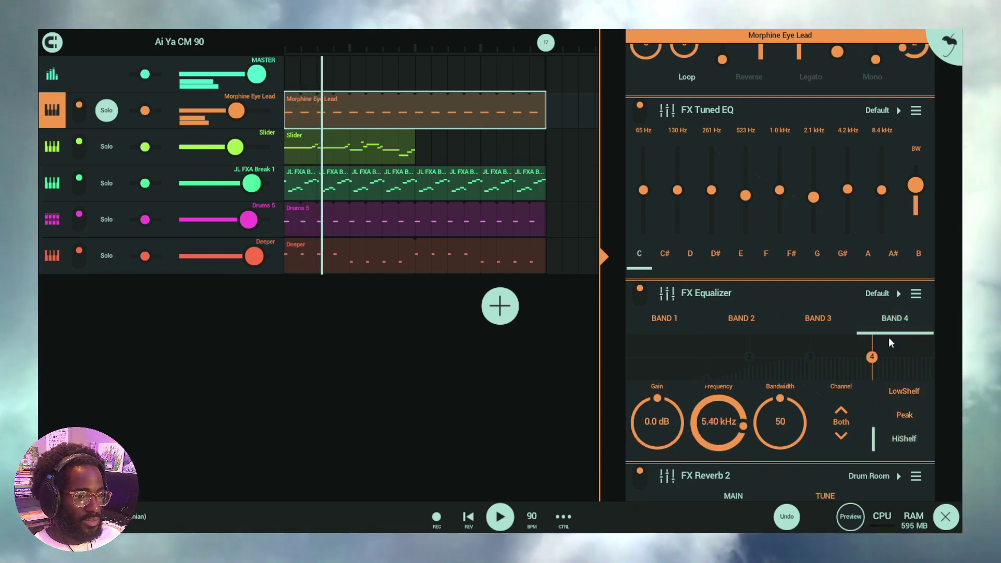
drag(881, 355, 930, 417)
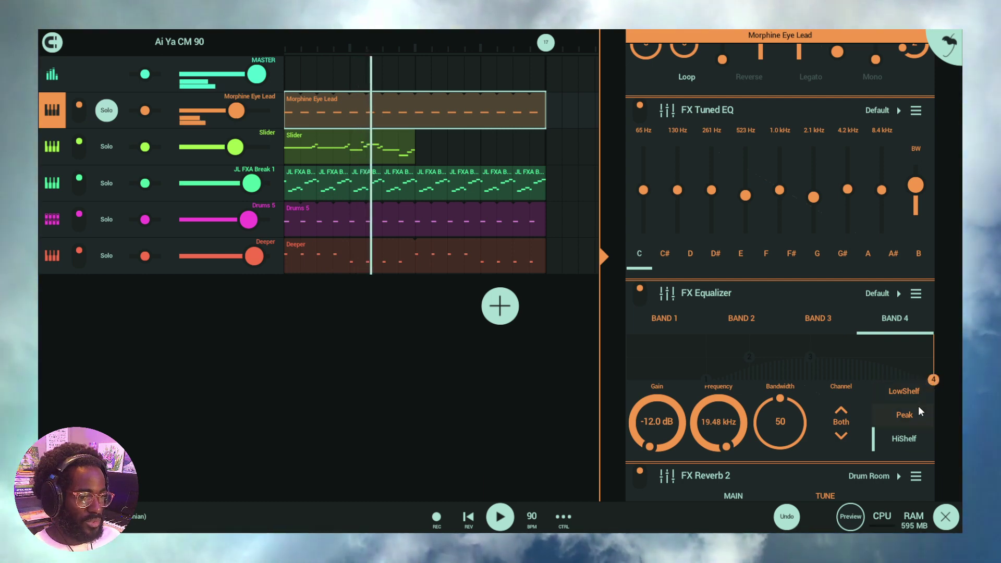
click(910, 420)
scroll(932, 364, down, 1)
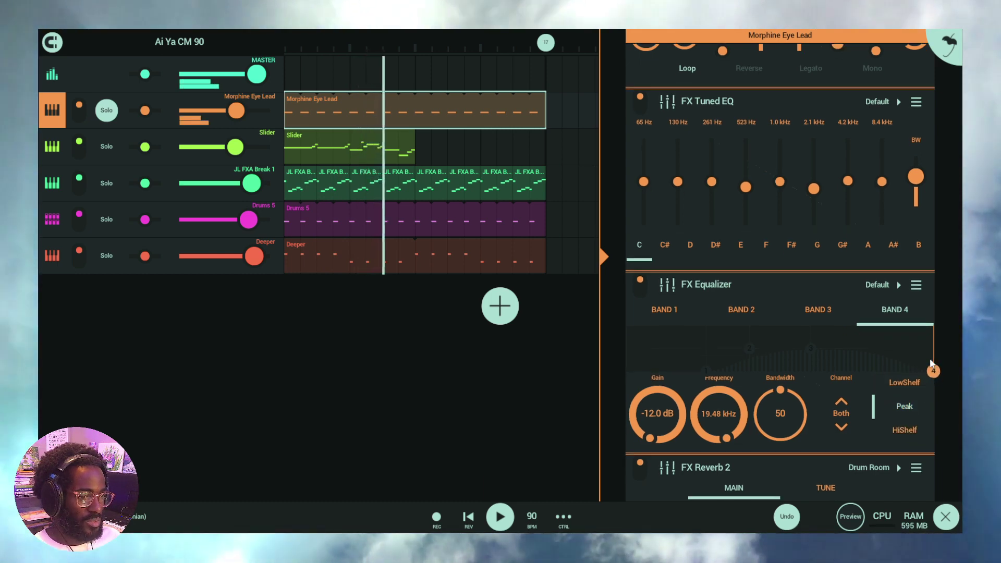
scroll(932, 364, down, 2)
scroll(925, 352, up, 4)
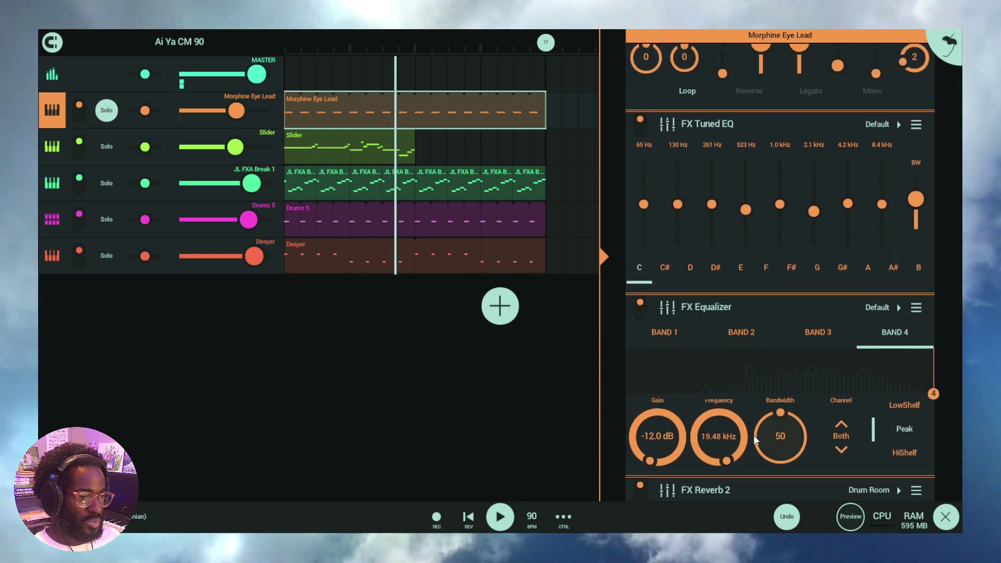
drag(659, 420, 677, 361)
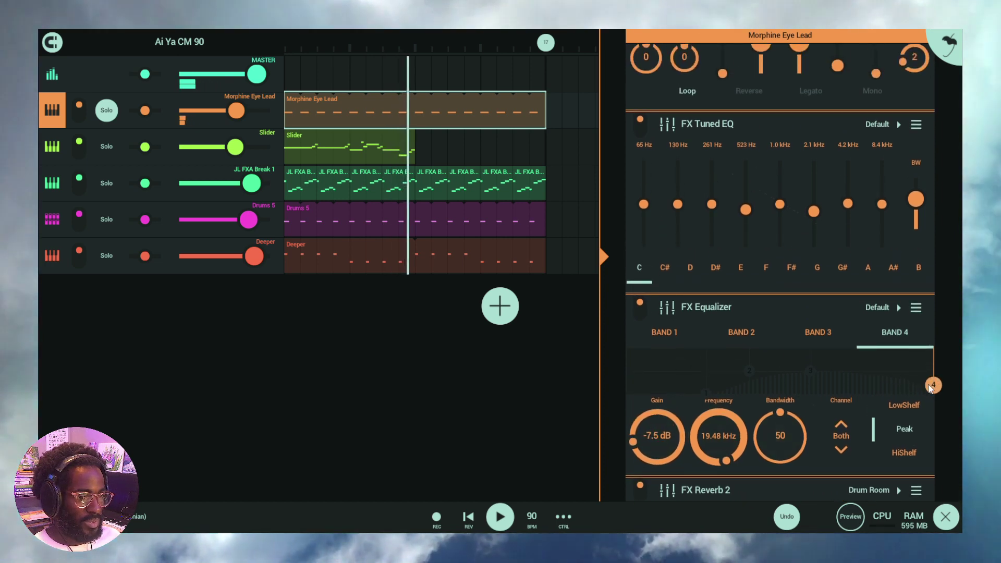
mouse_move(934, 384)
mouse_down()
mouse_move(892, 351)
mouse_move(805, 369)
mouse_move(849, 356)
mouse_move(879, 364)
mouse_move(939, 408)
mouse_move(947, 429)
mouse_up()
click(907, 452)
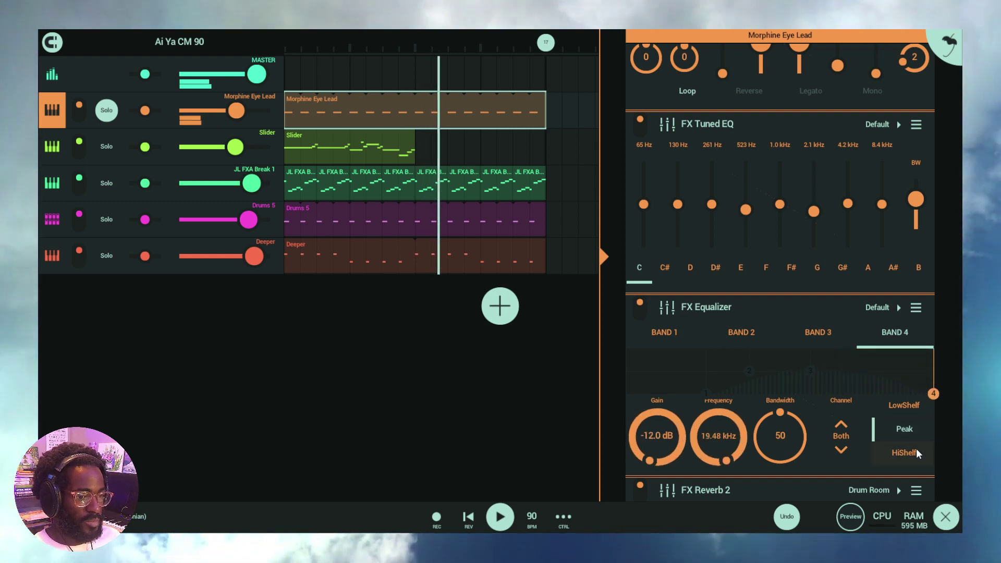
Set Band 3 to a 0.9 dB peak at 2.47 kHz with bandwidth 15, then play and arm REC.
click(818, 333)
click(810, 371)
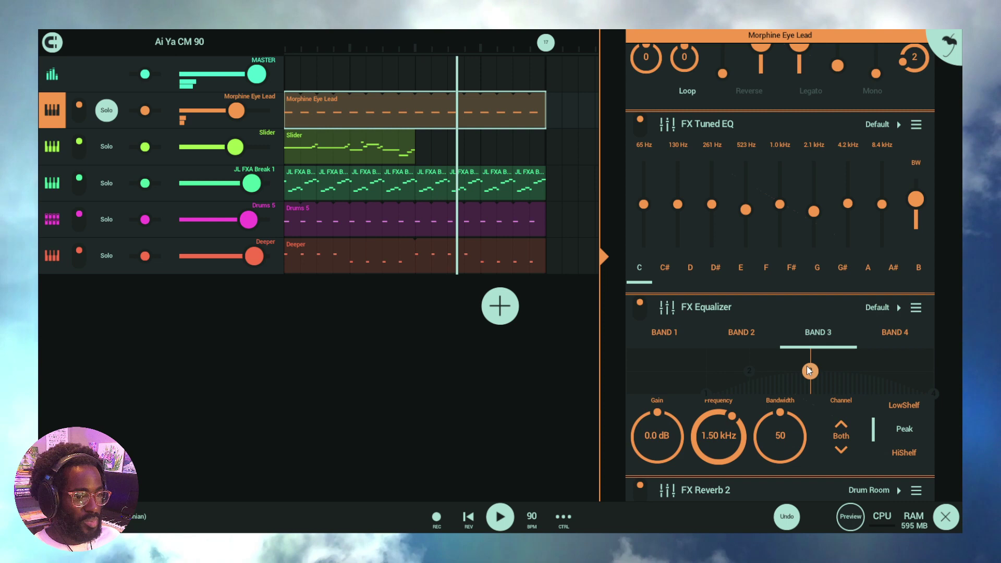
mouse_move(810, 371)
mouse_down()
mouse_move(850, 351)
mouse_move(865, 358)
mouse_move(828, 366)
mouse_up()
click(474, 518)
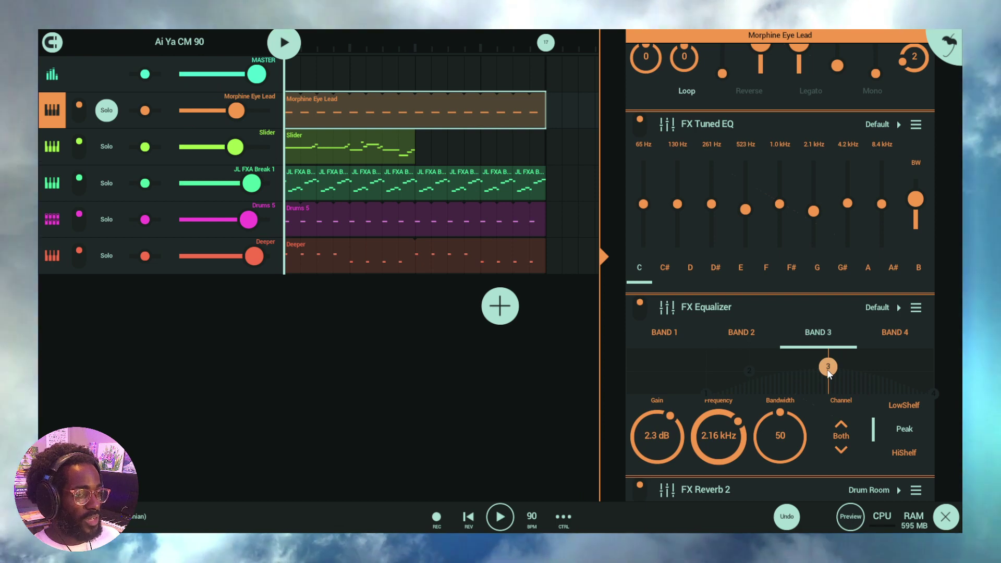
mouse_move(827, 370)
mouse_down()
mouse_move(838, 359)
mouse_move(832, 376)
mouse_move(831, 361)
mouse_move(825, 369)
mouse_up()
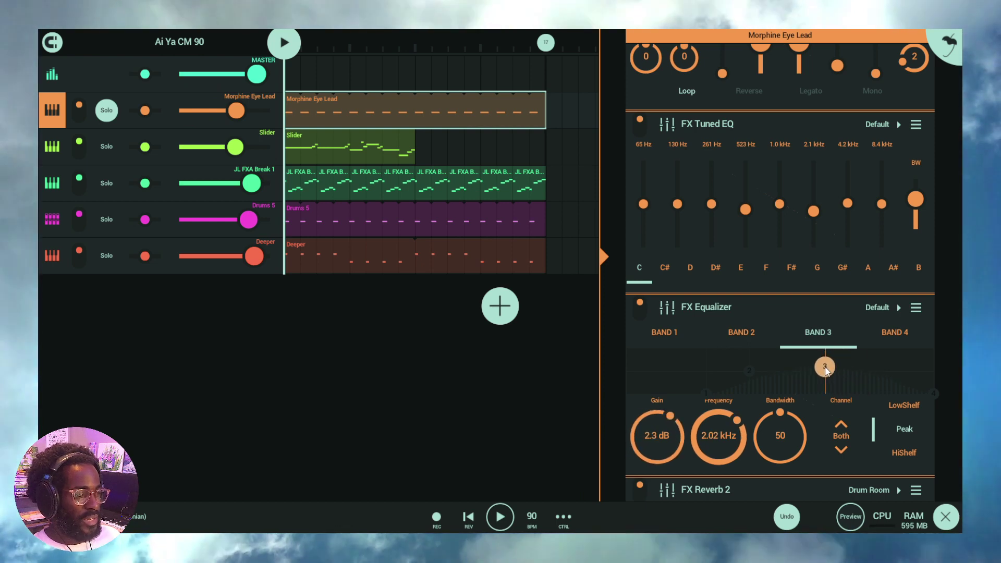
drag(777, 439, 796, 390)
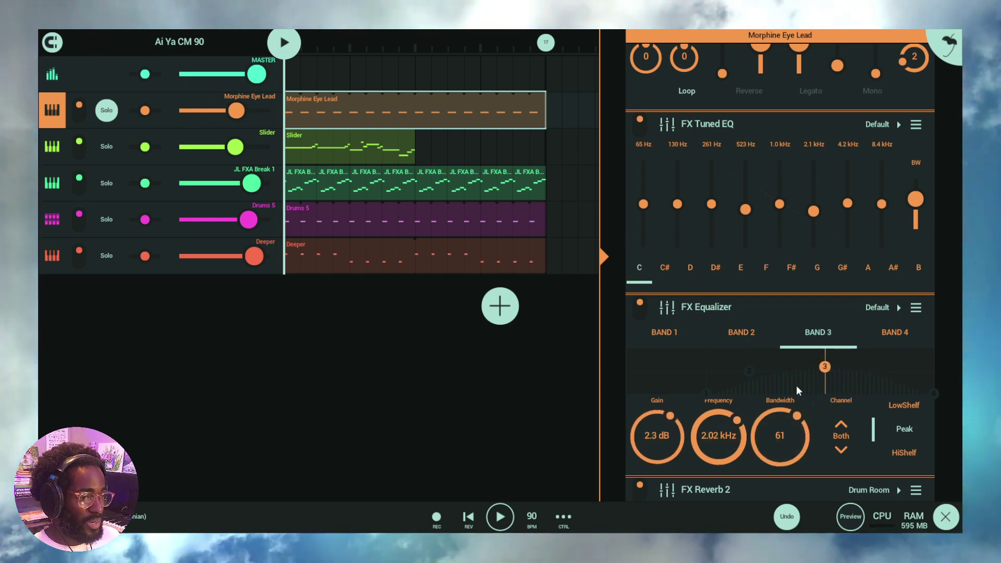
double_click(772, 434)
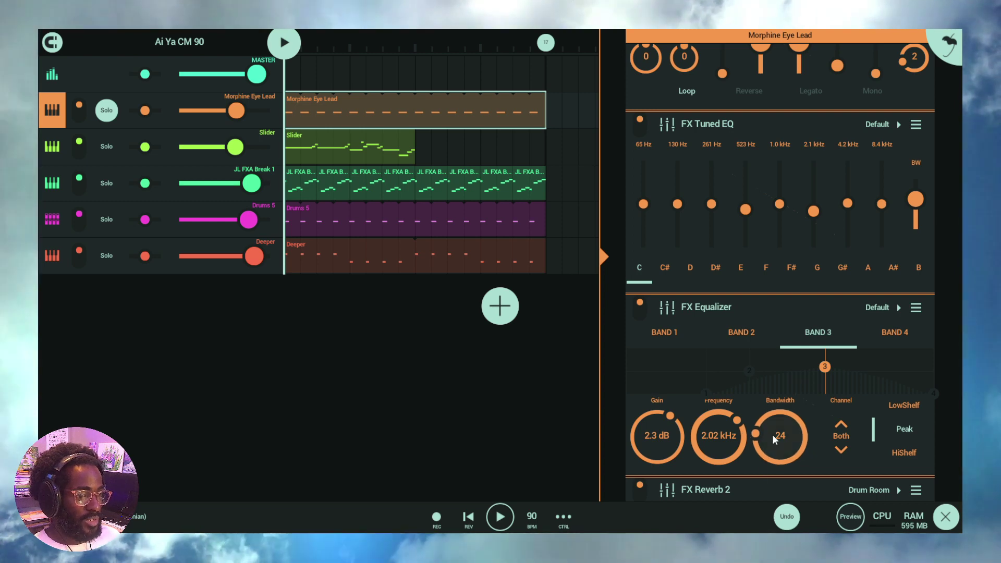
mouse_move(818, 373)
mouse_down()
mouse_move(818, 350)
mouse_move(789, 354)
mouse_move(836, 355)
mouse_move(837, 364)
mouse_move(831, 345)
mouse_move(810, 356)
mouse_move(823, 366)
mouse_move(843, 356)
mouse_move(810, 363)
mouse_move(849, 352)
mouse_move(833, 376)
mouse_up()
click(500, 517)
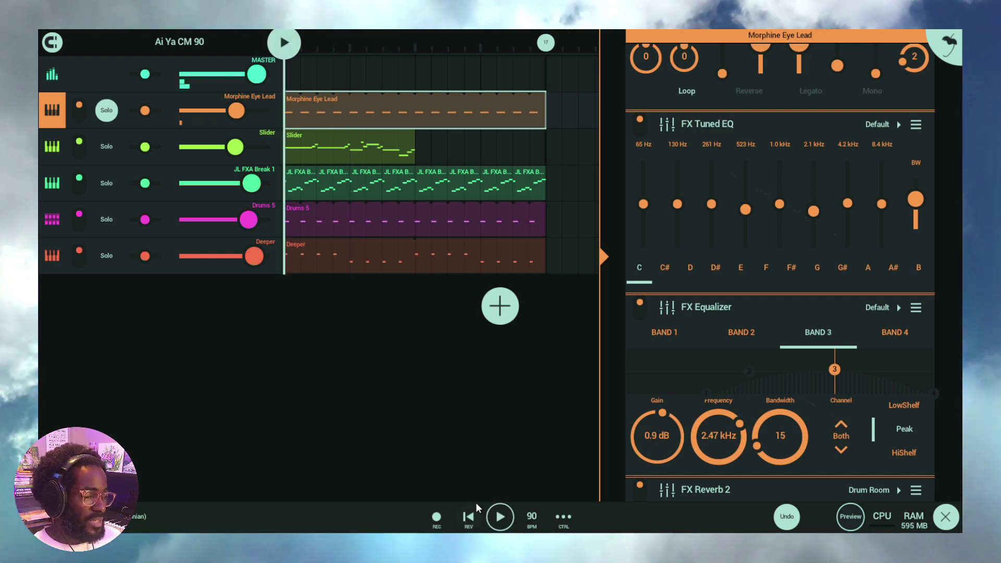
click(446, 518)
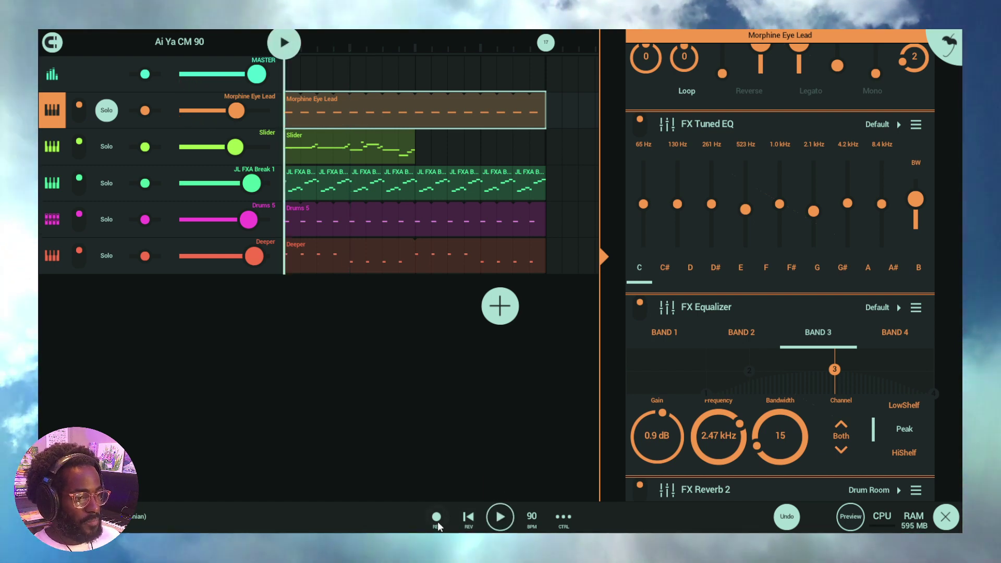
Play and sweep the Band 3 node to record Gain 3 and Frequency 3 automation.
click(506, 523)
click(835, 369)
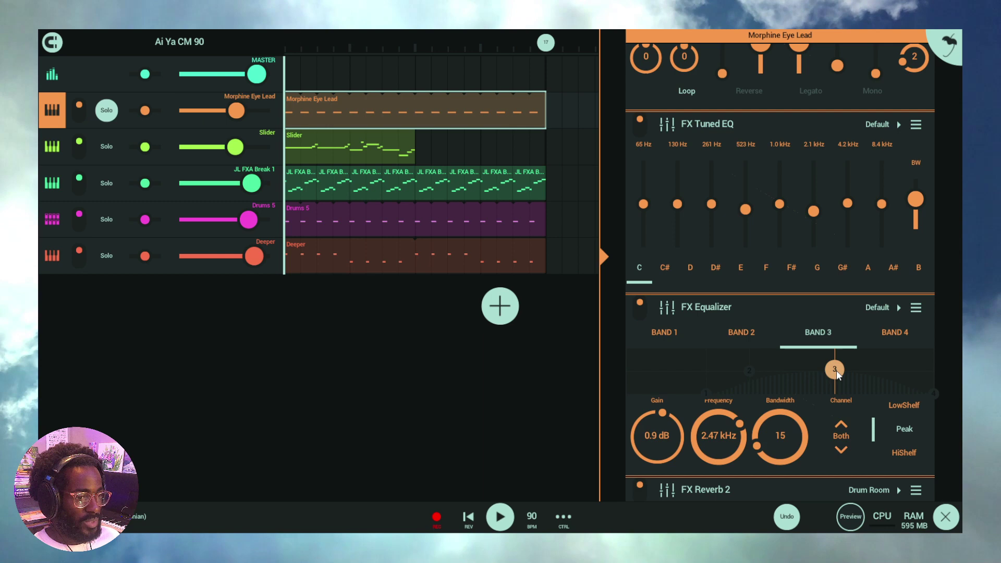
drag(837, 370, 872, 377)
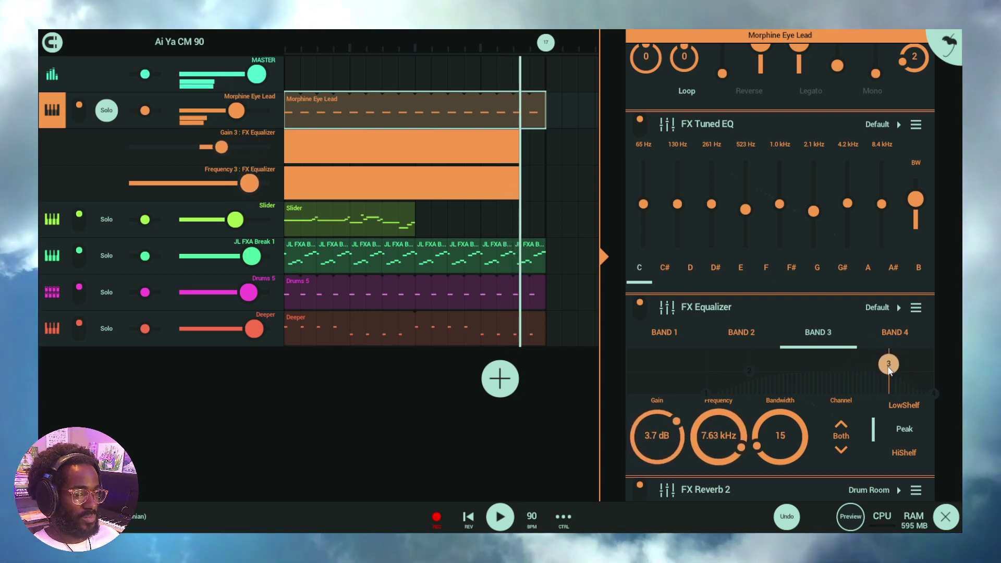
drag(888, 367, 859, 368)
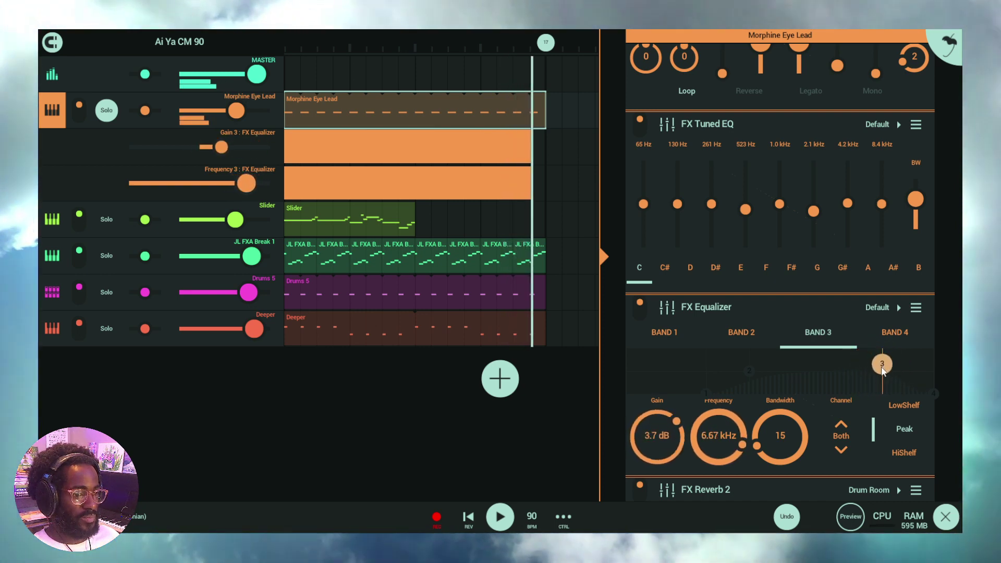
drag(891, 375, 881, 357)
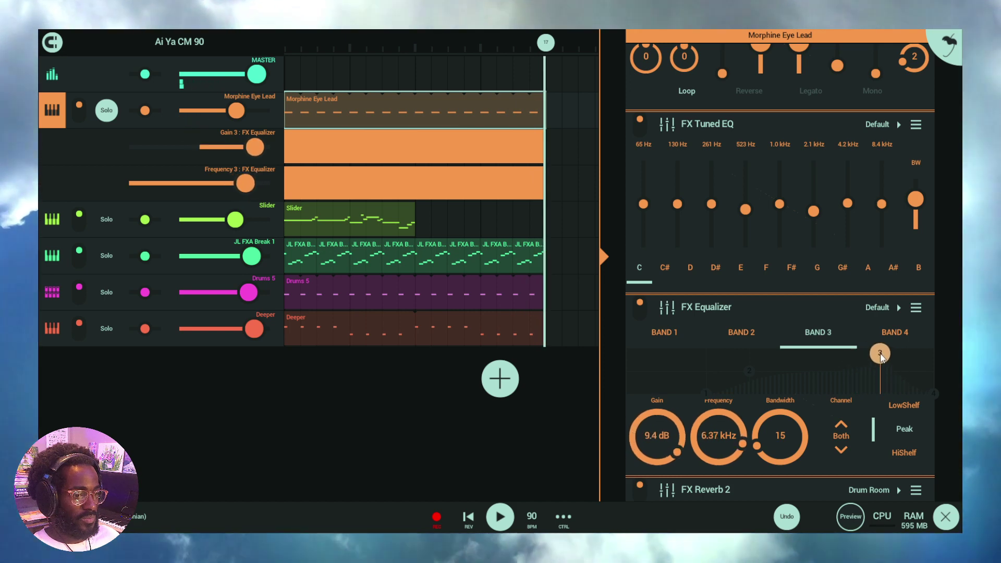
Stop recording, play back the Band 3 automation and solo the Slider track.
click(511, 518)
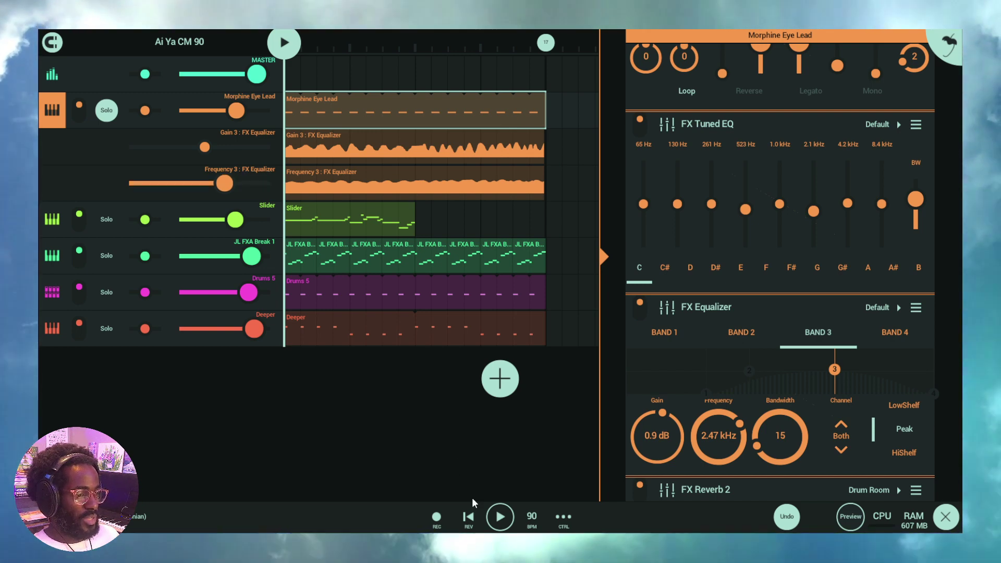
click(500, 516)
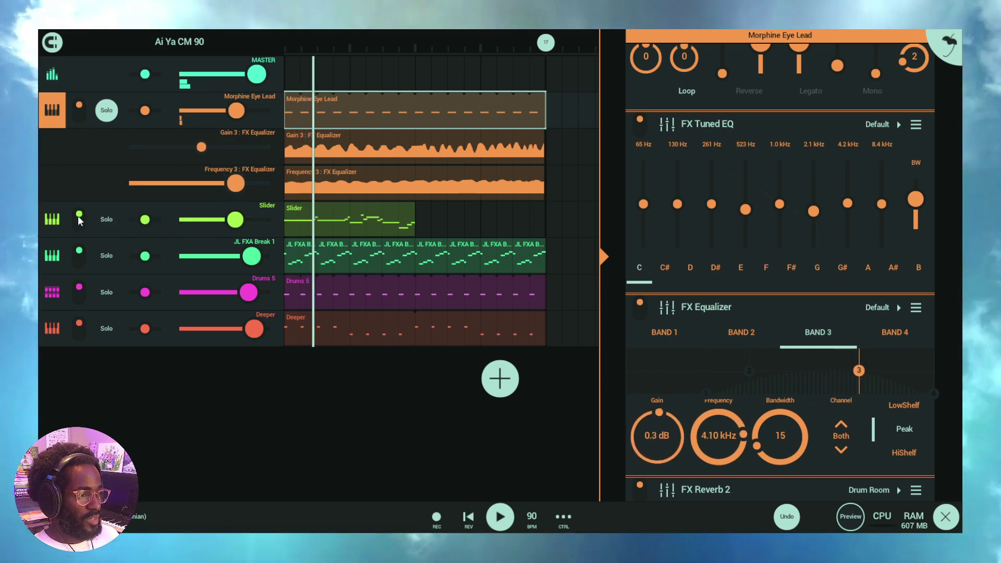
click(104, 218)
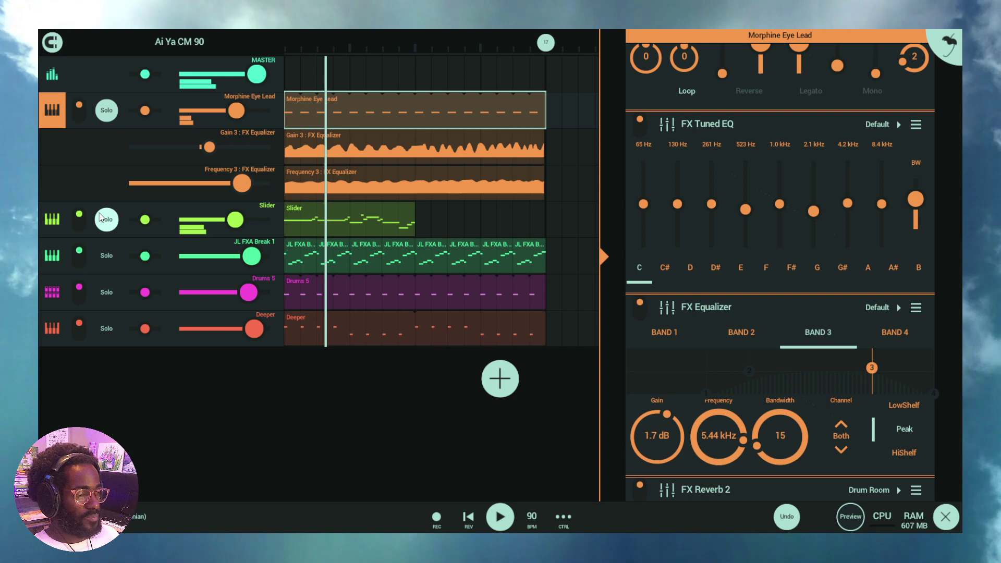
Tweak Slider's MultiFX filter/feedback pad and LFO amount, then bring up the module list.
click(365, 220)
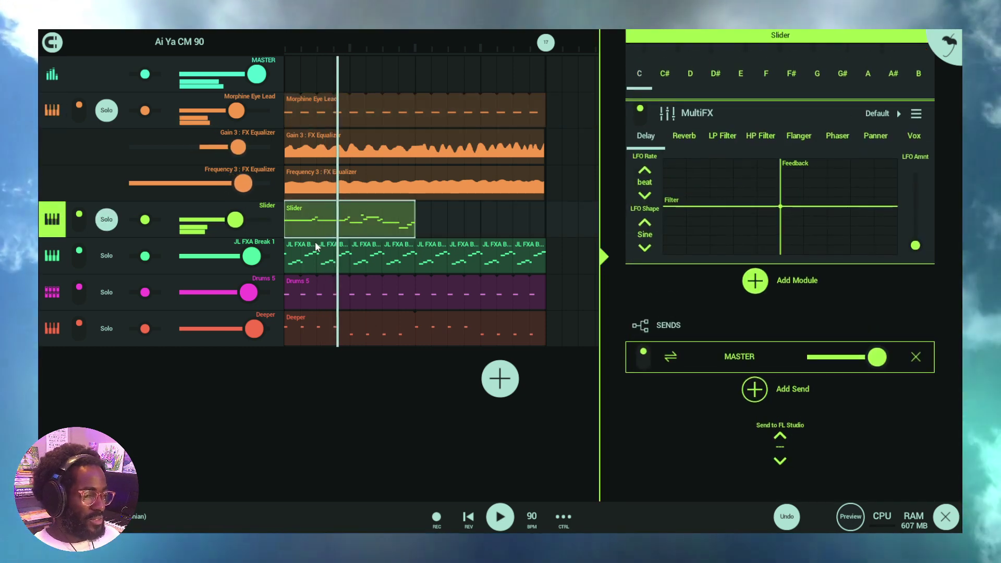
scroll(832, 209, up, 1)
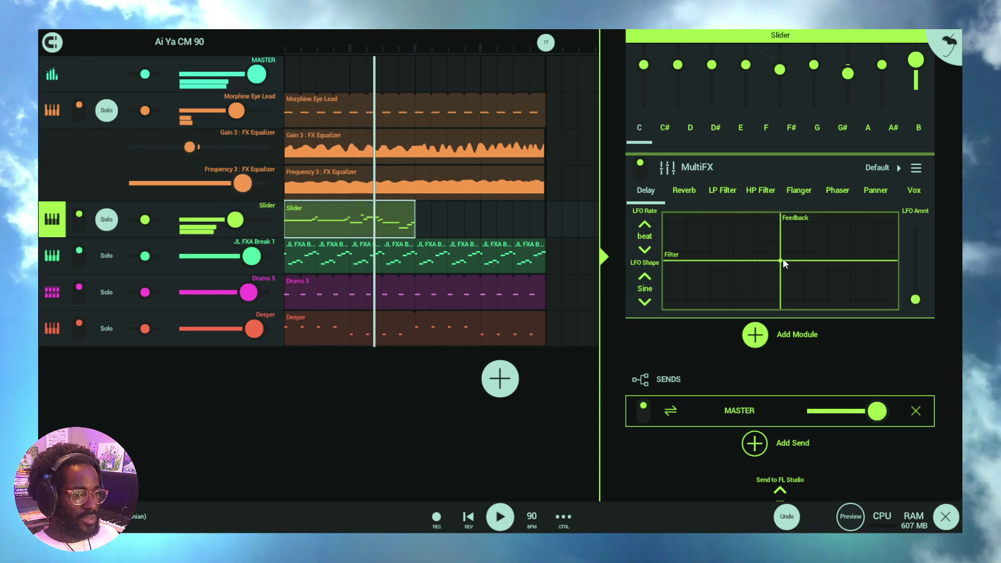
drag(783, 258, 792, 237)
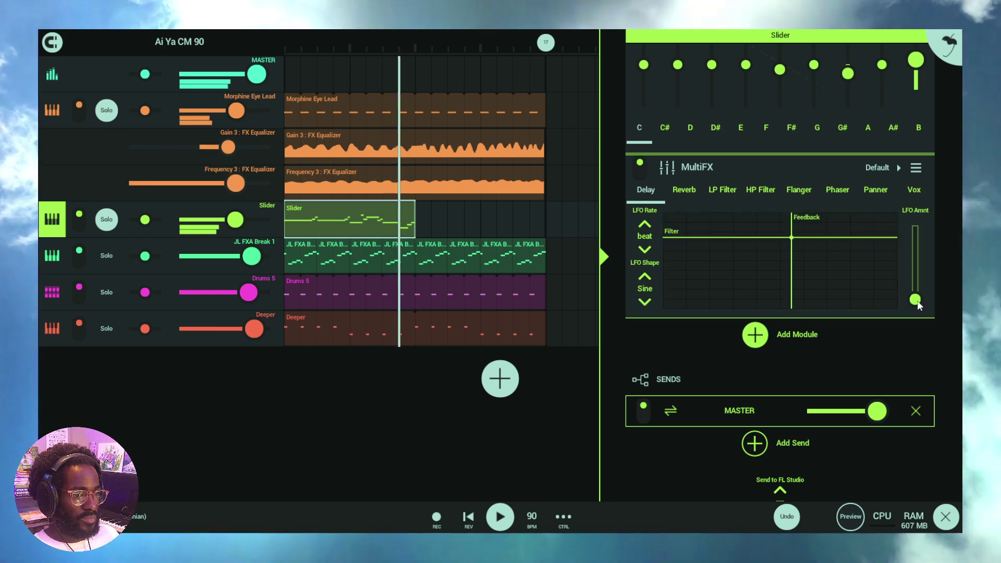
drag(917, 300, 925, 265)
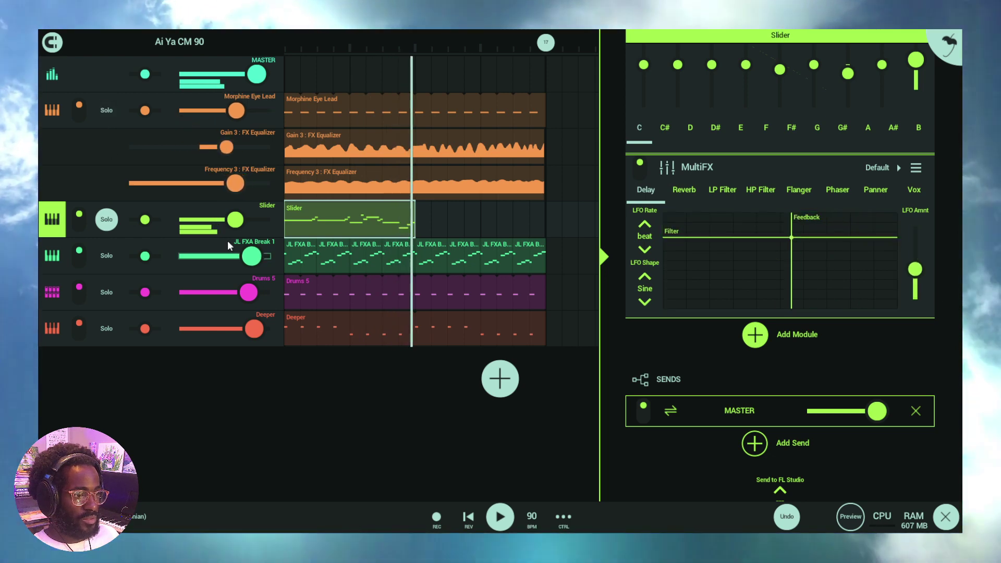
click(498, 514)
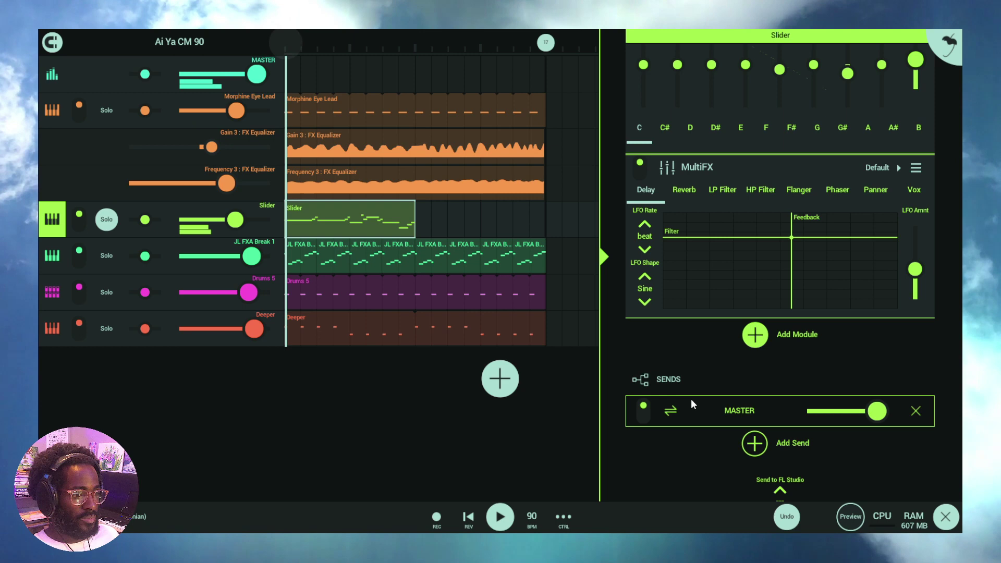
drag(783, 254, 805, 247)
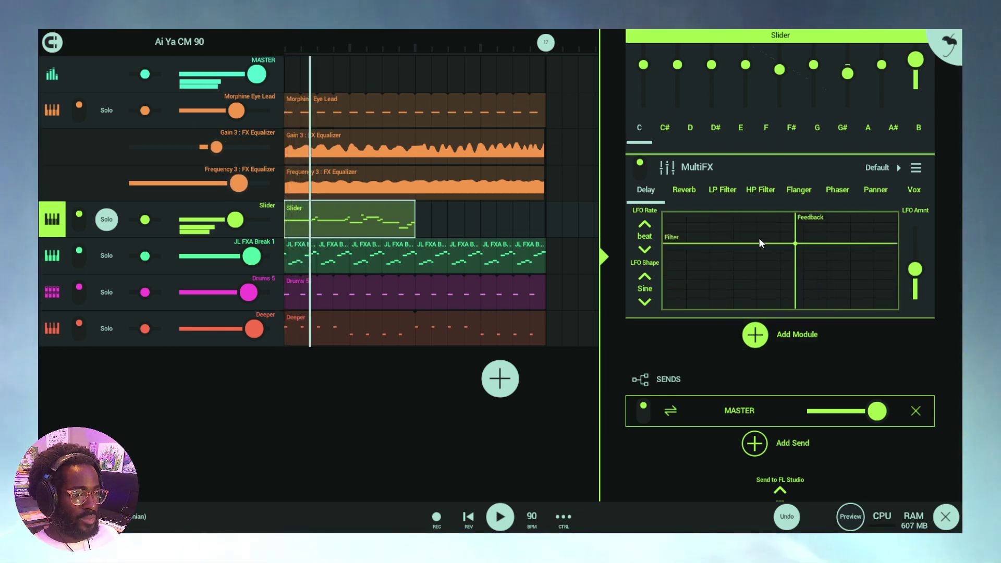
click(788, 253)
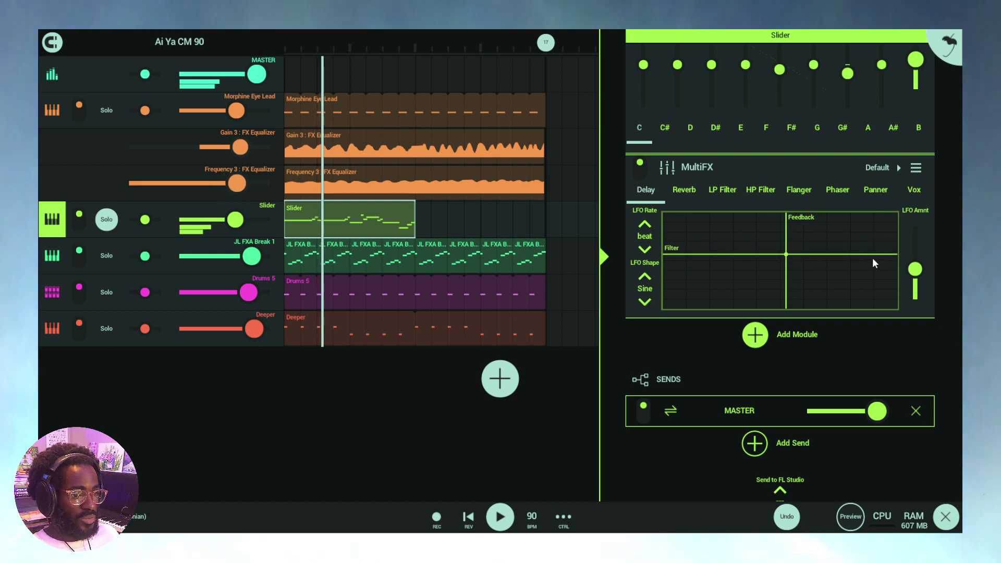
drag(916, 270, 924, 284)
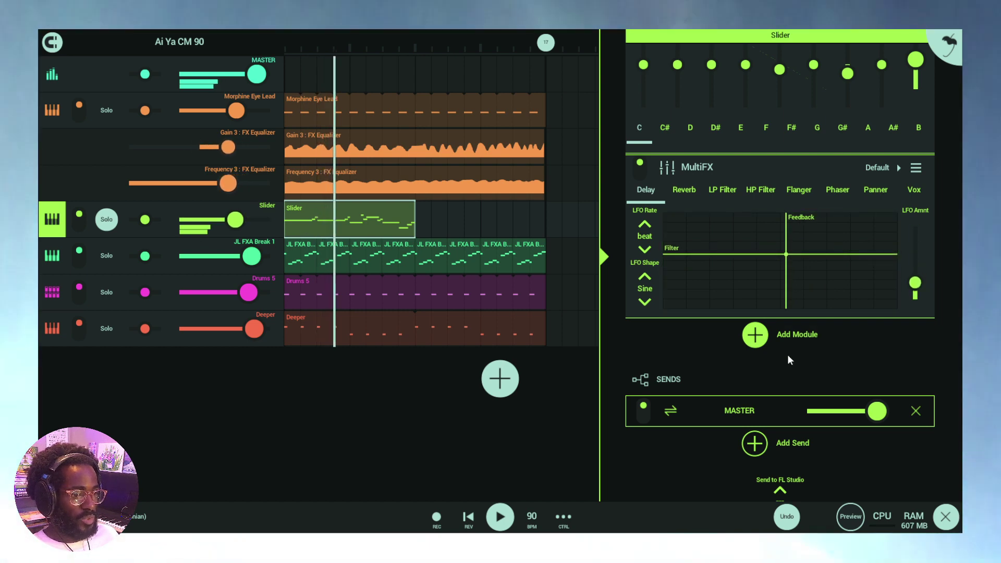
click(773, 343)
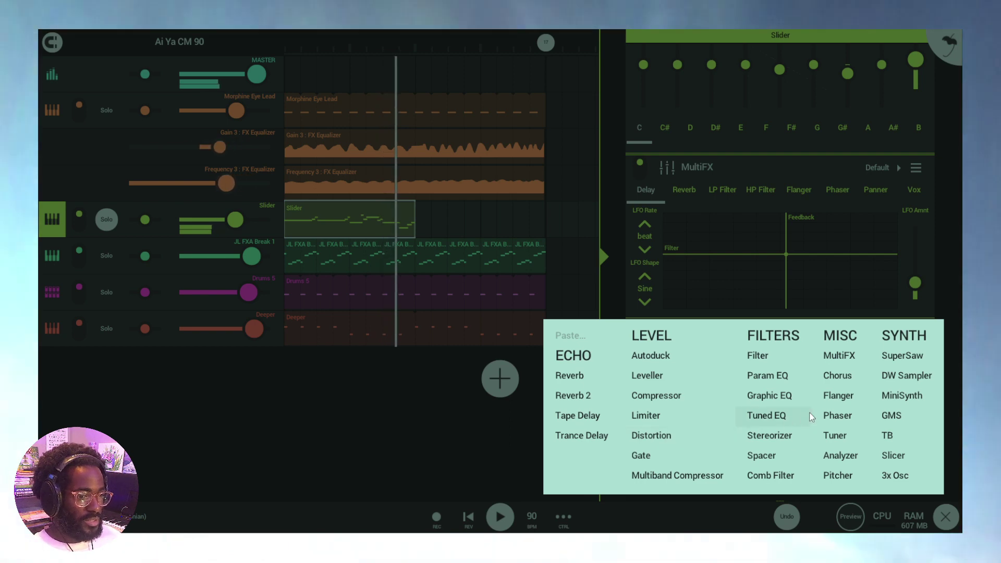
Dismiss the module list without adding, restart playback and solo JL FXA Break 1.
click(952, 206)
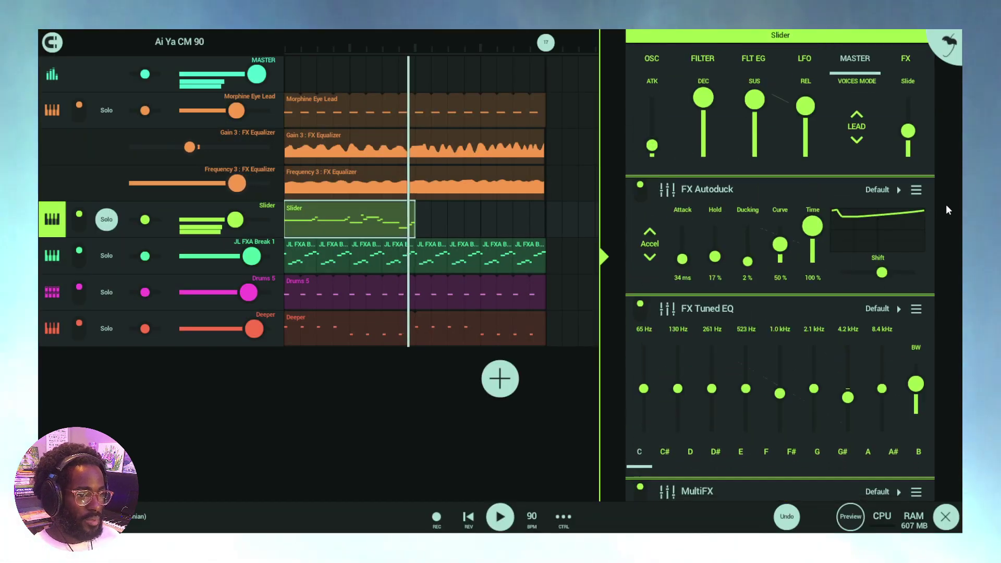
scroll(958, 283, down, 5)
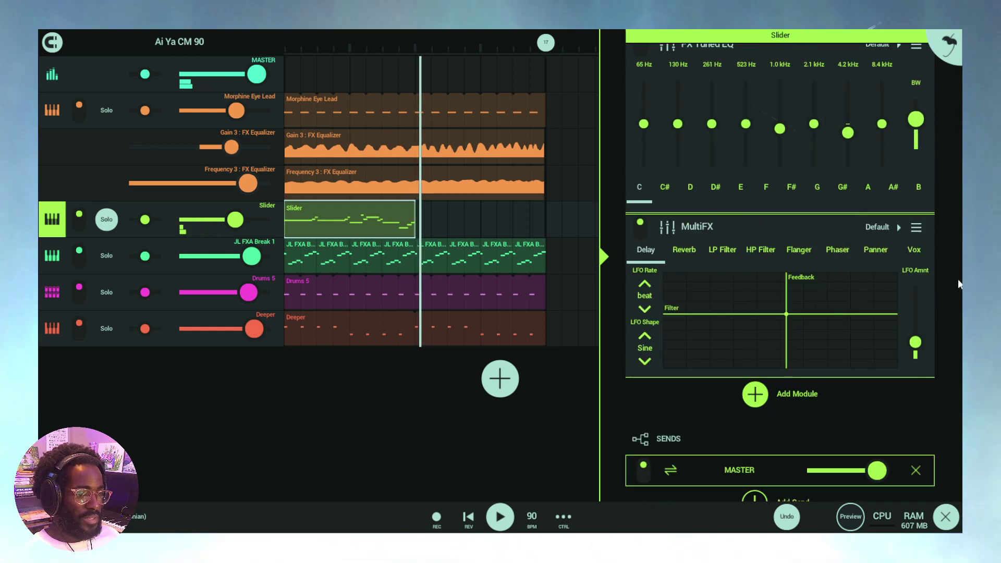
scroll(959, 283, down, 2)
click(500, 517)
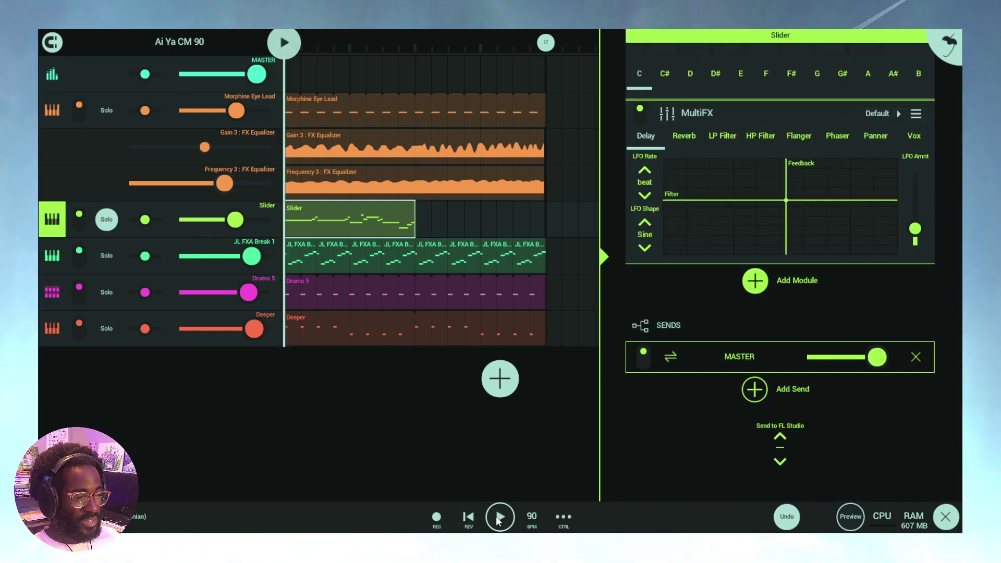
click(500, 518)
click(106, 257)
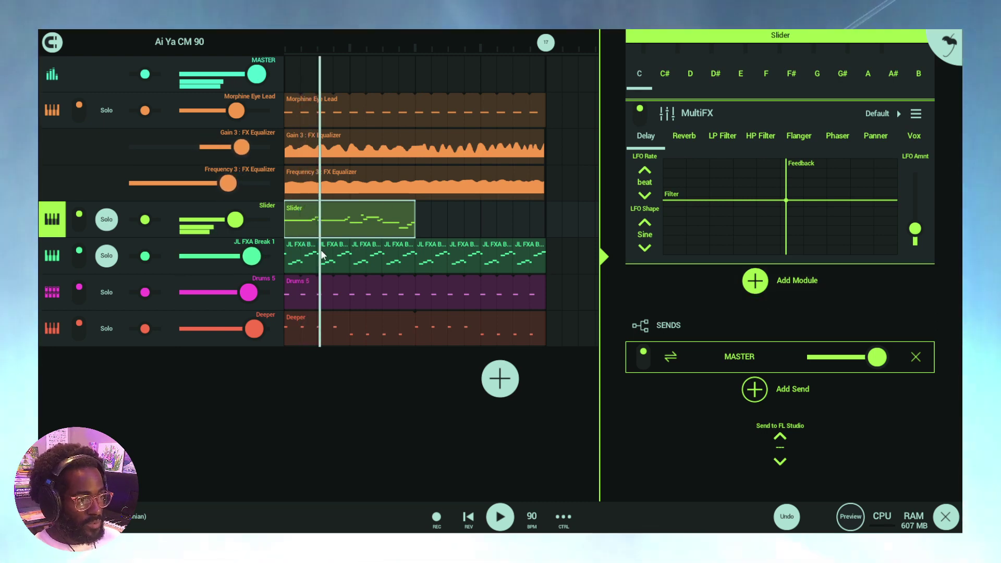
Add an FX Distortion module after MultiFX on Slider and lower its drive to 20.
click(788, 281)
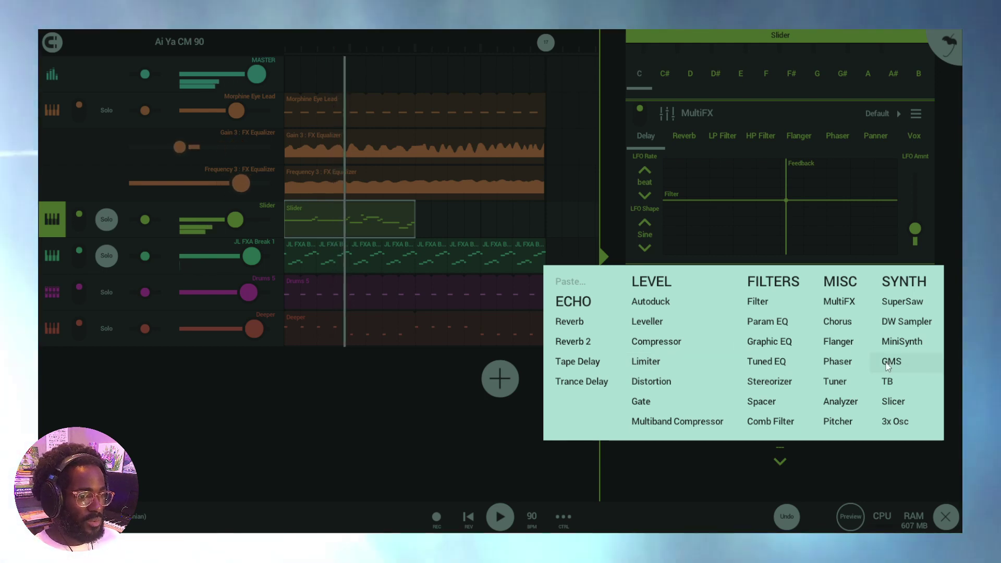
click(668, 385)
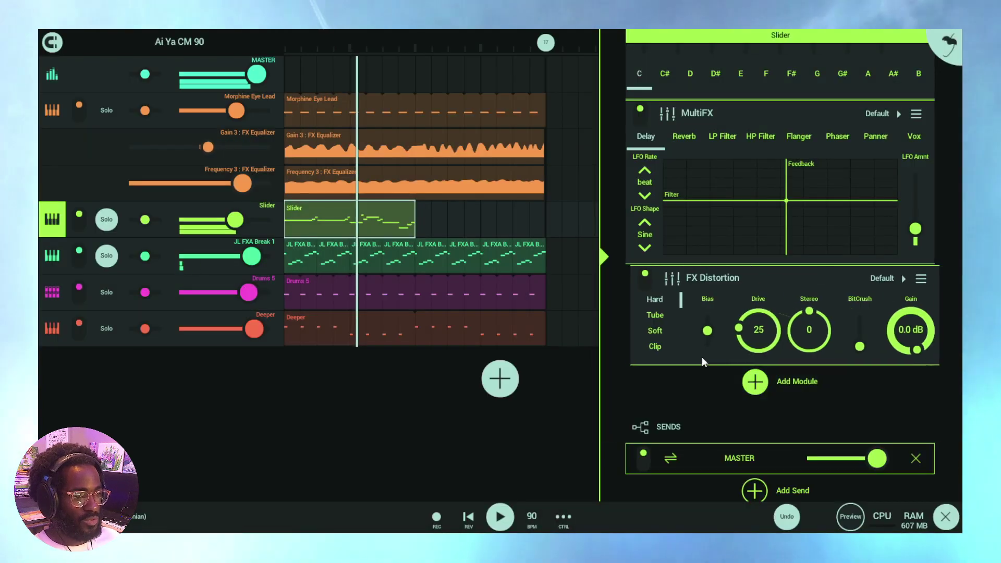
drag(729, 329, 751, 365)
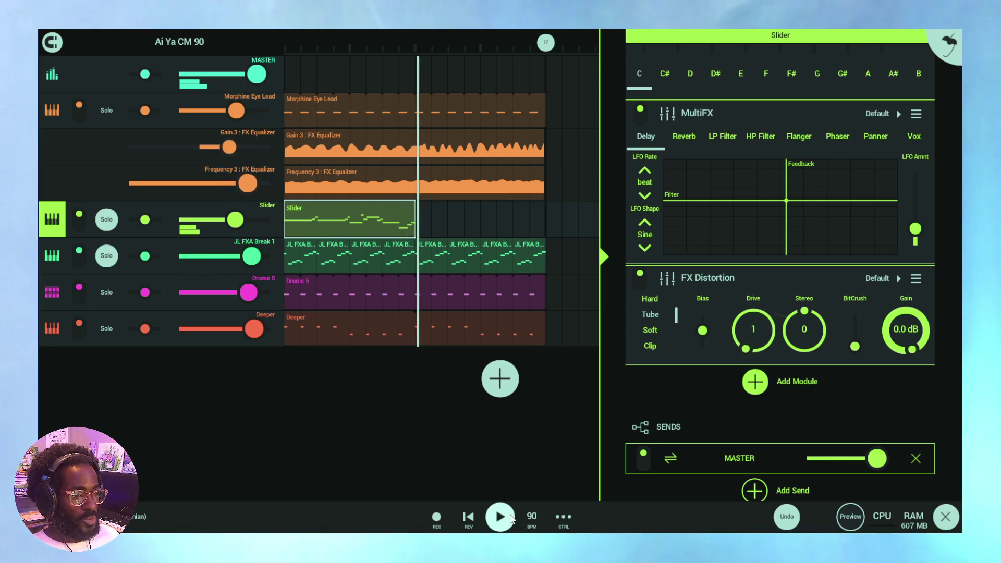
Play from the start, sweep the drive, reset it to 0, rewind and arm recording.
click(468, 517)
click(500, 517)
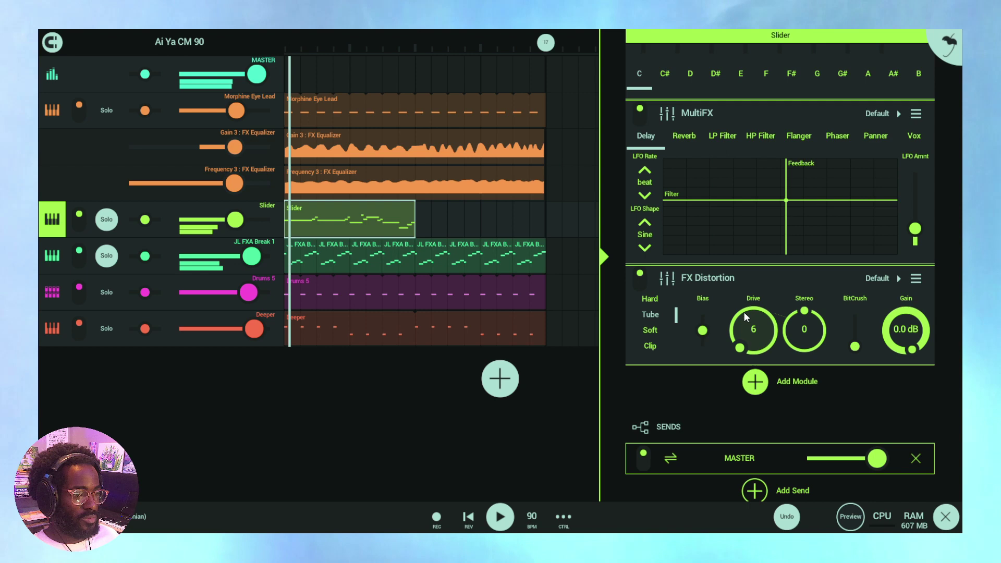
mouse_move(744, 312)
mouse_down()
mouse_move(751, 337)
mouse_move(750, 327)
mouse_move(715, 402)
mouse_up()
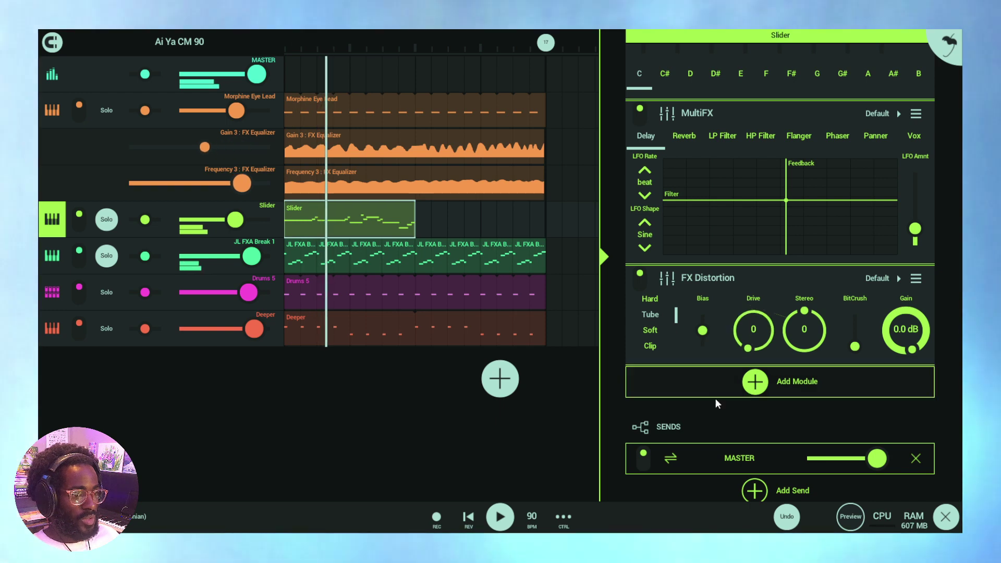
click(492, 523)
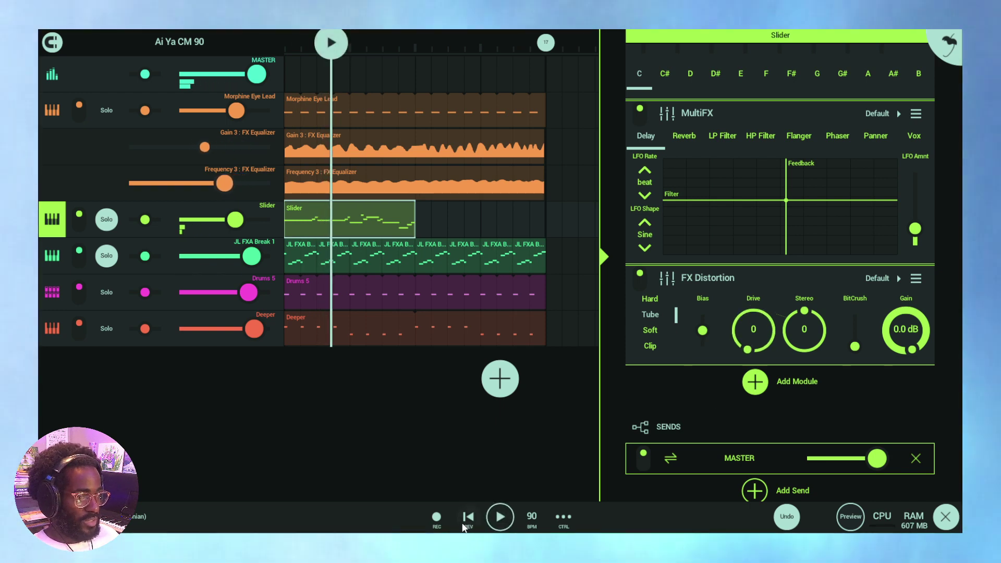
click(468, 518)
click(438, 518)
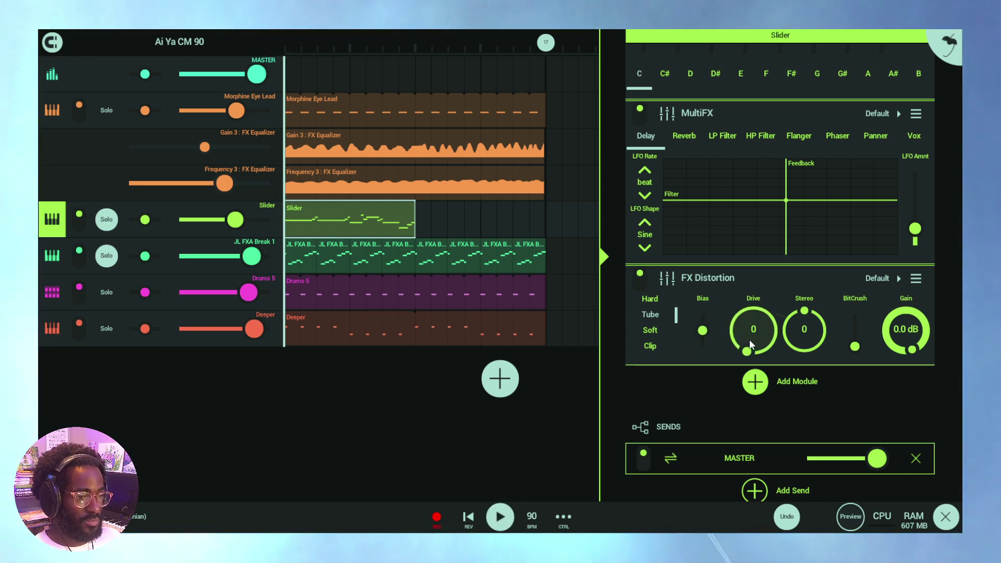
Raise FX Distortion Drive to about 7 while recording, creating a Drive automation lane.
drag(751, 345, 756, 319)
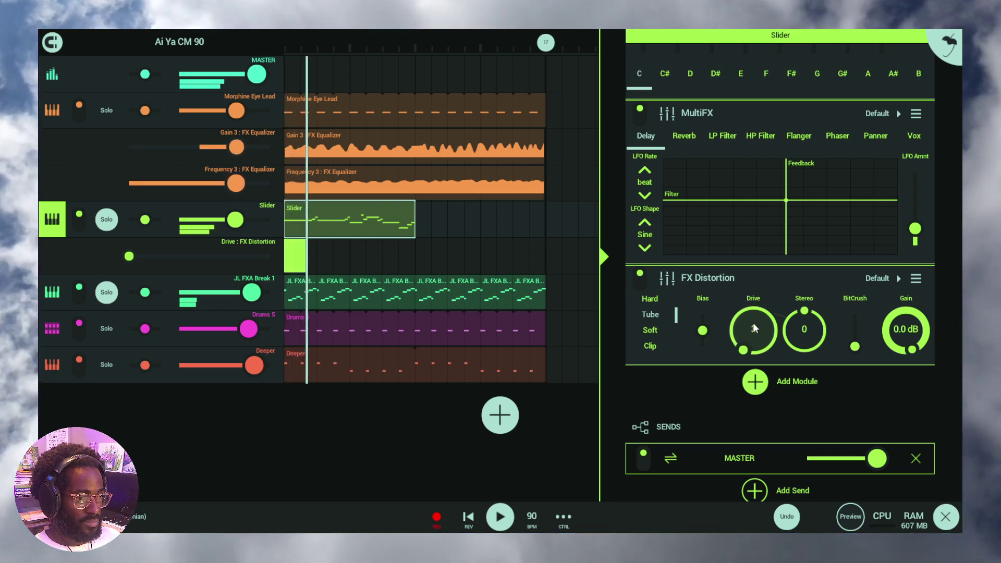
drag(755, 356, 756, 345)
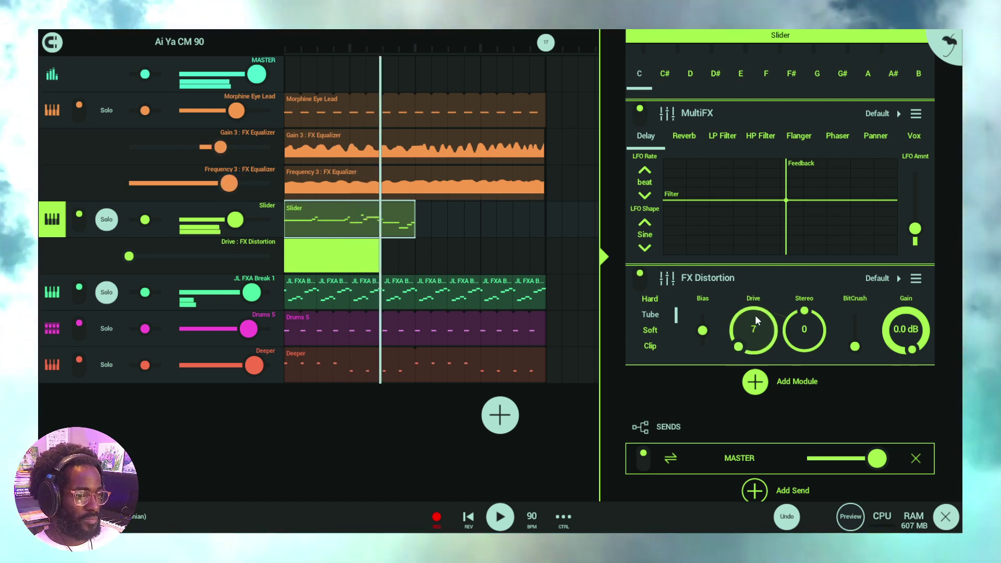
mouse_move(759, 350)
mouse_down()
mouse_move(754, 326)
mouse_move(758, 359)
mouse_up()
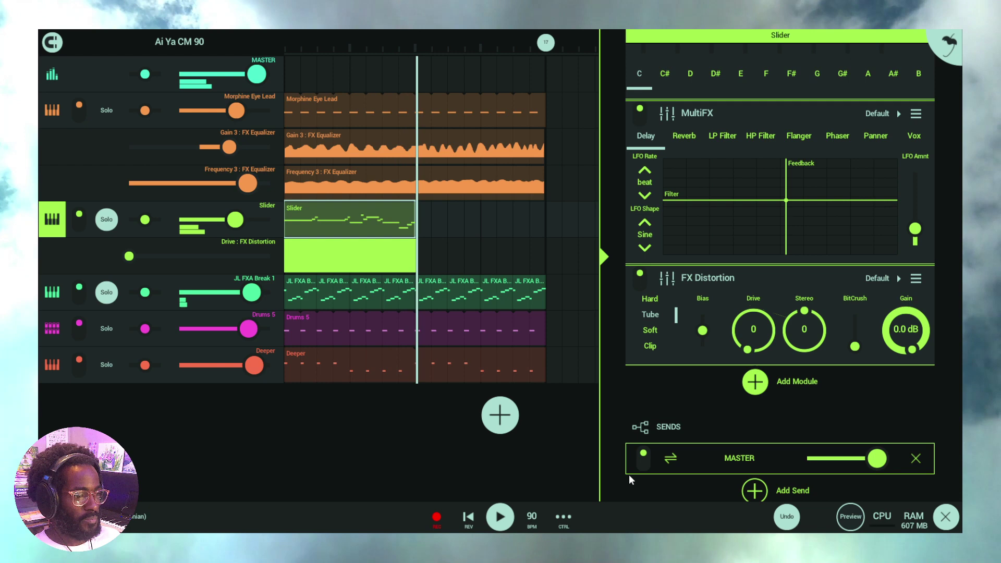
Stop the Drive automation recording, play it back, and bring up the addable-effects list.
click(501, 516)
click(490, 521)
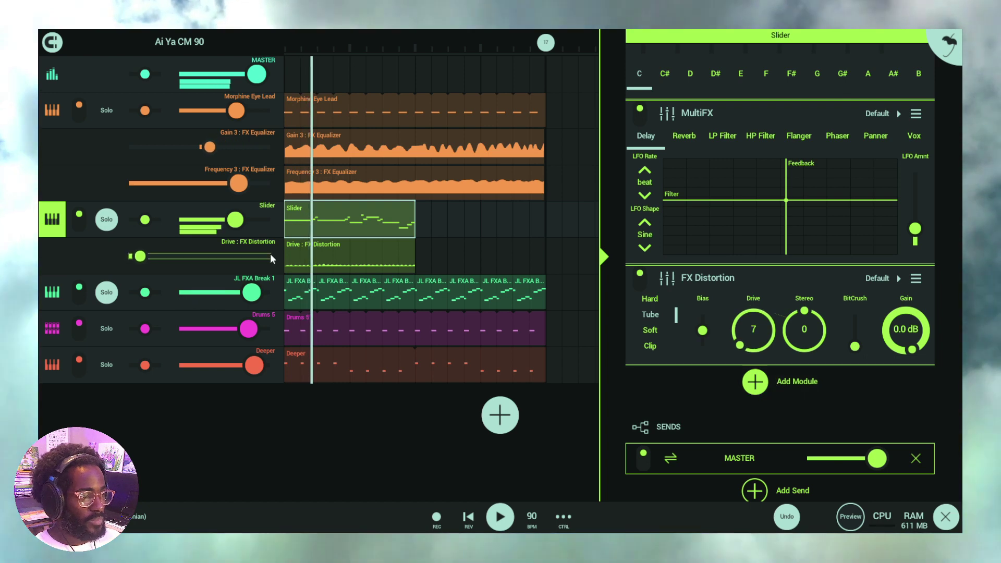
click(777, 381)
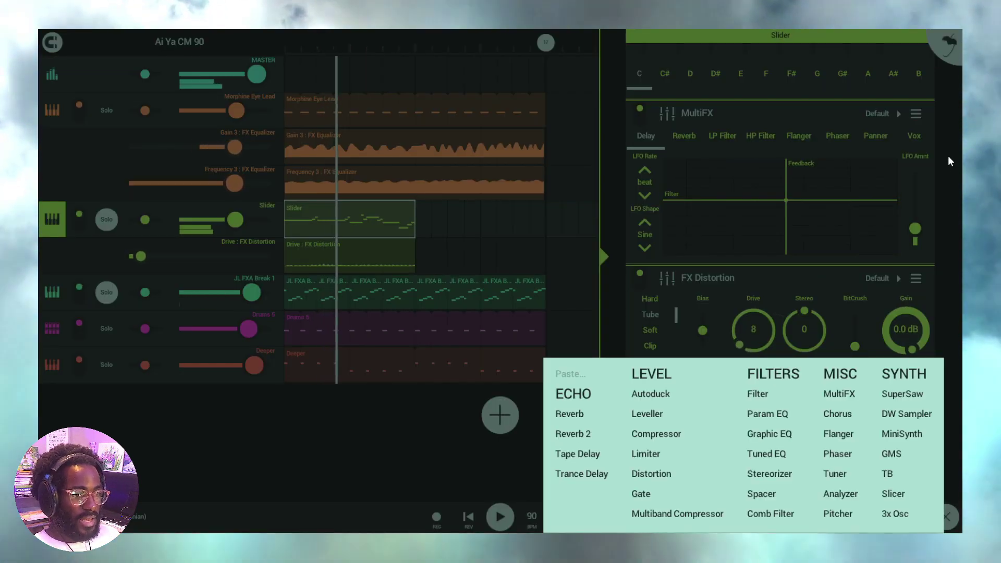
Close the effects list without adding anything and switch on the MultiFX effect.
click(948, 156)
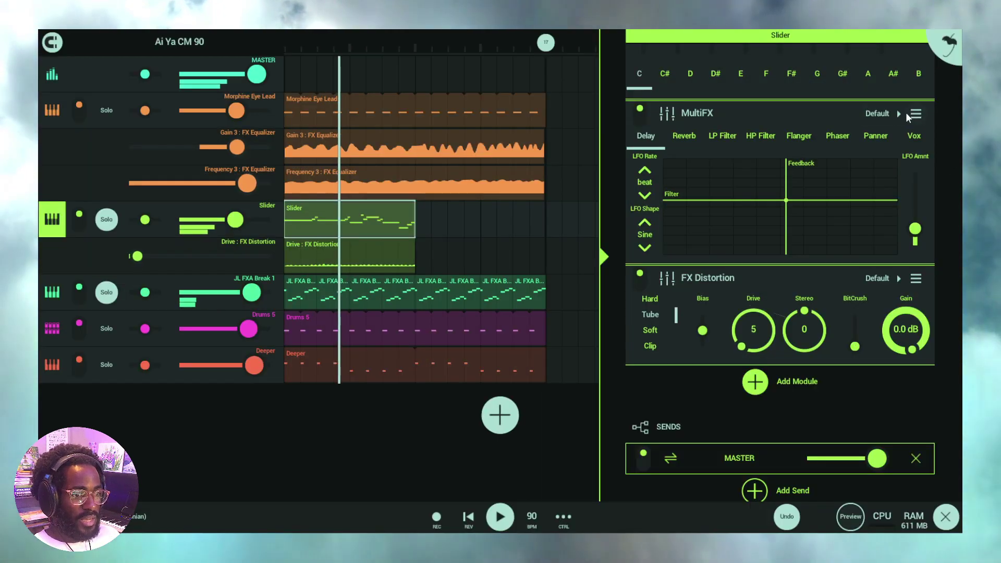
click(639, 110)
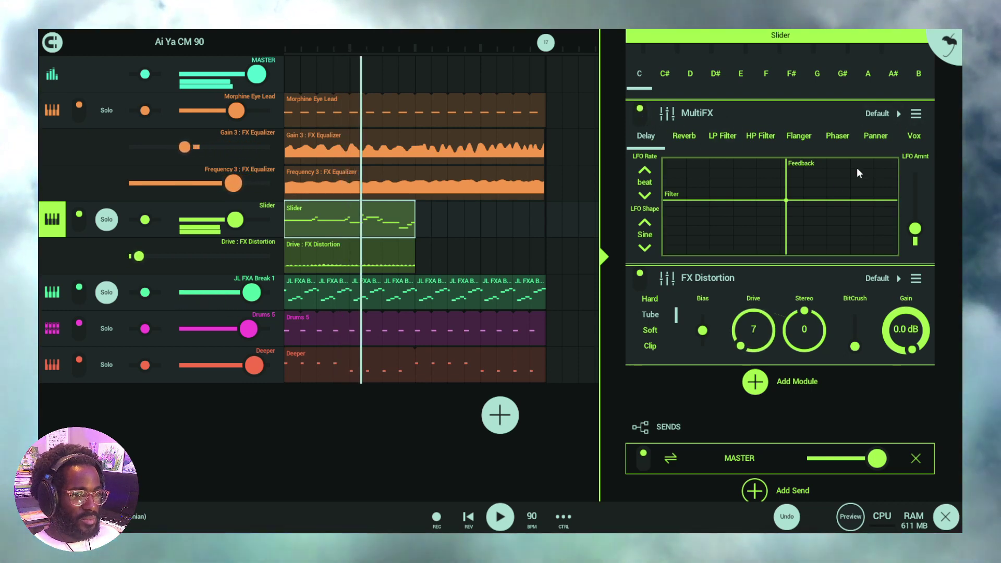
click(916, 277)
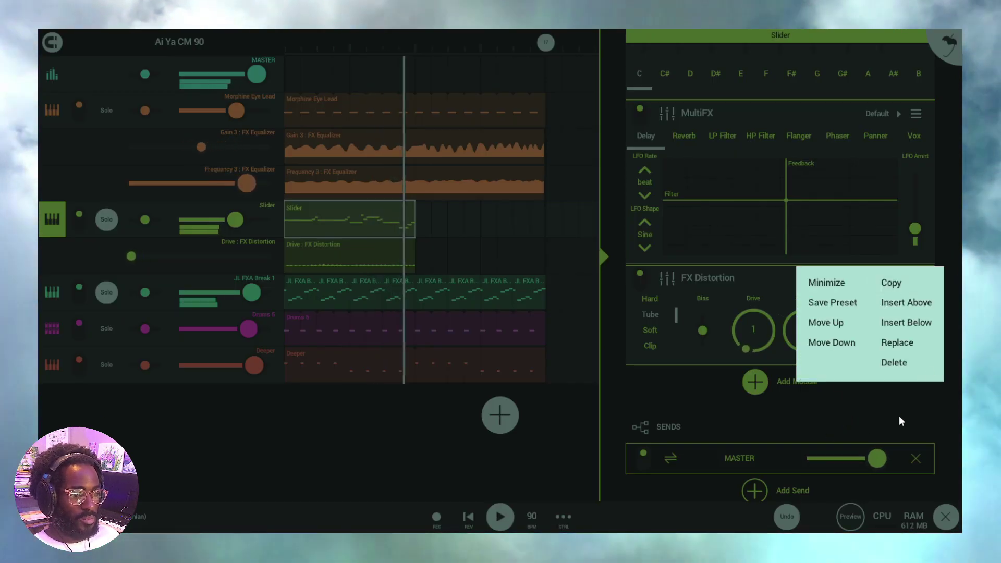
click(899, 415)
Move FX Distortion up past MultiFX, Tuned EQ and Autoduck to sit right after MiniSynth.
click(914, 281)
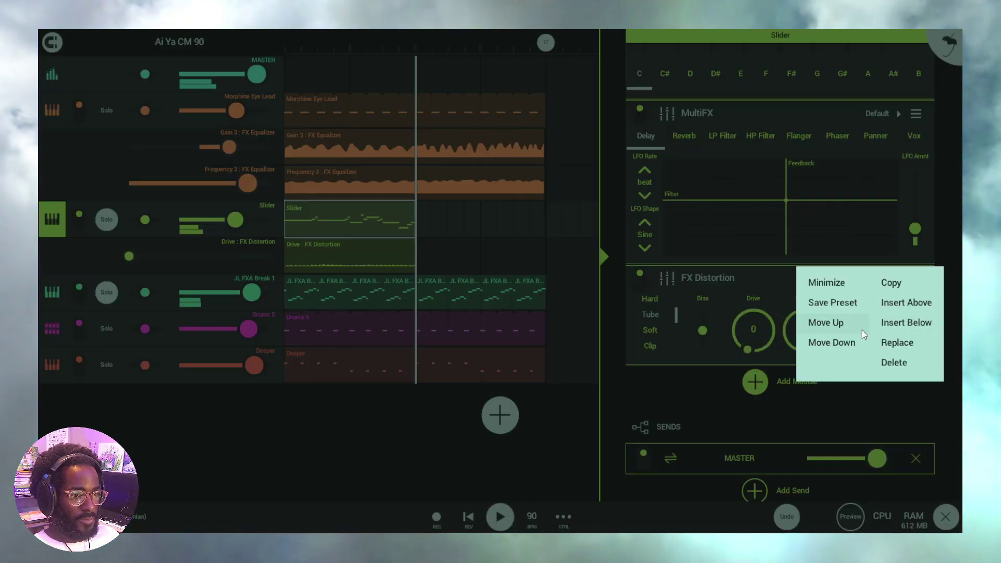
click(860, 327)
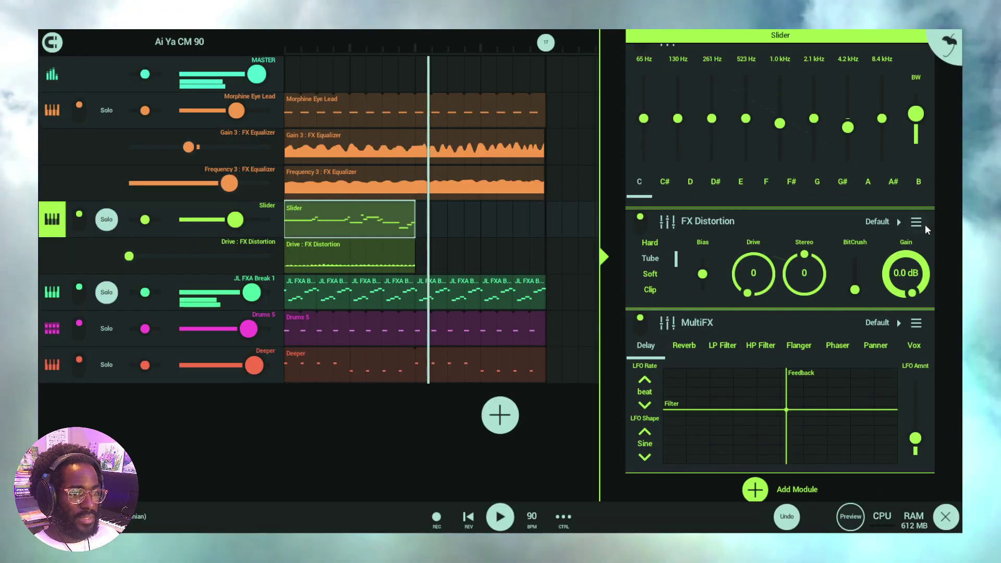
click(916, 221)
click(833, 266)
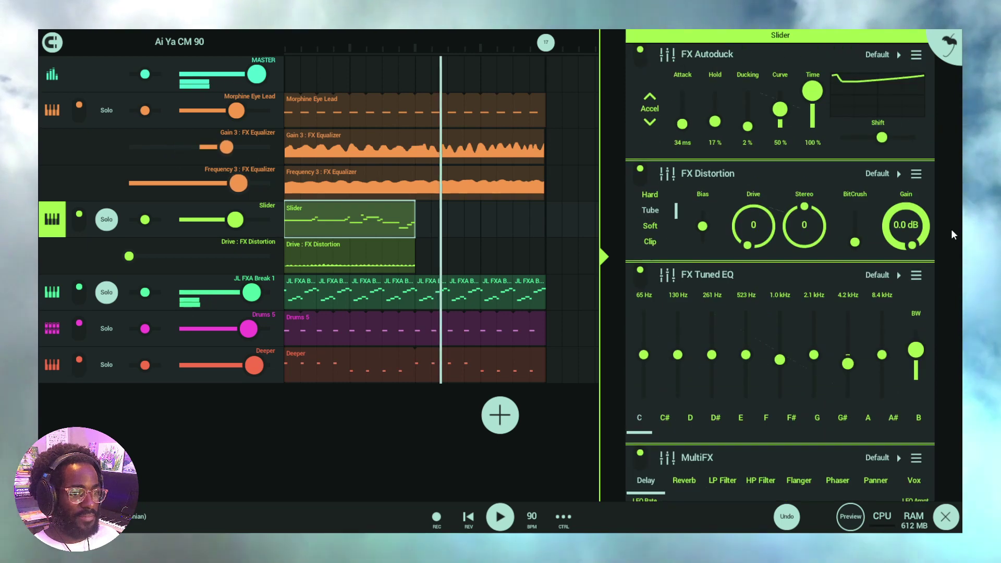
click(918, 255)
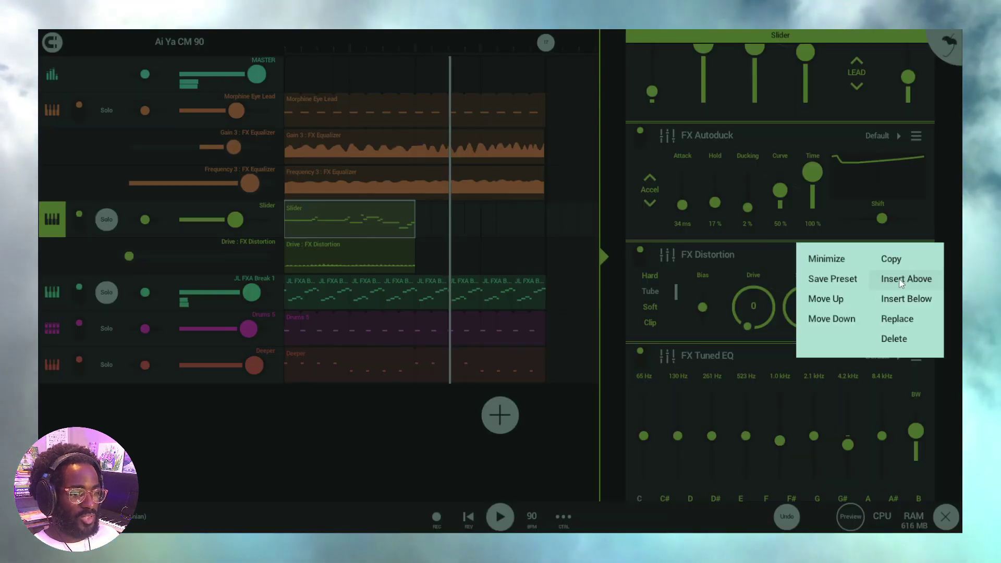
click(831, 300)
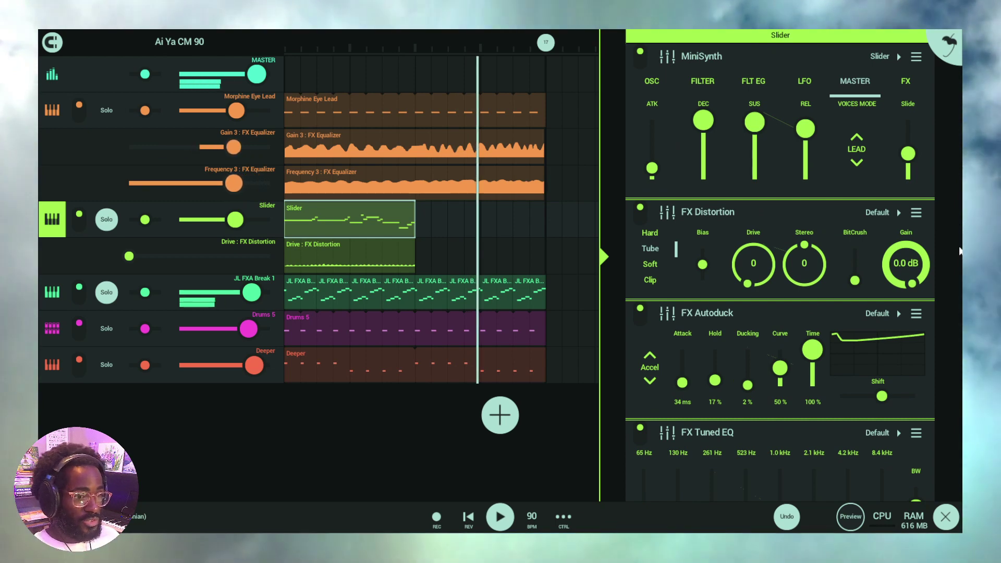
scroll(861, 224, down, 3)
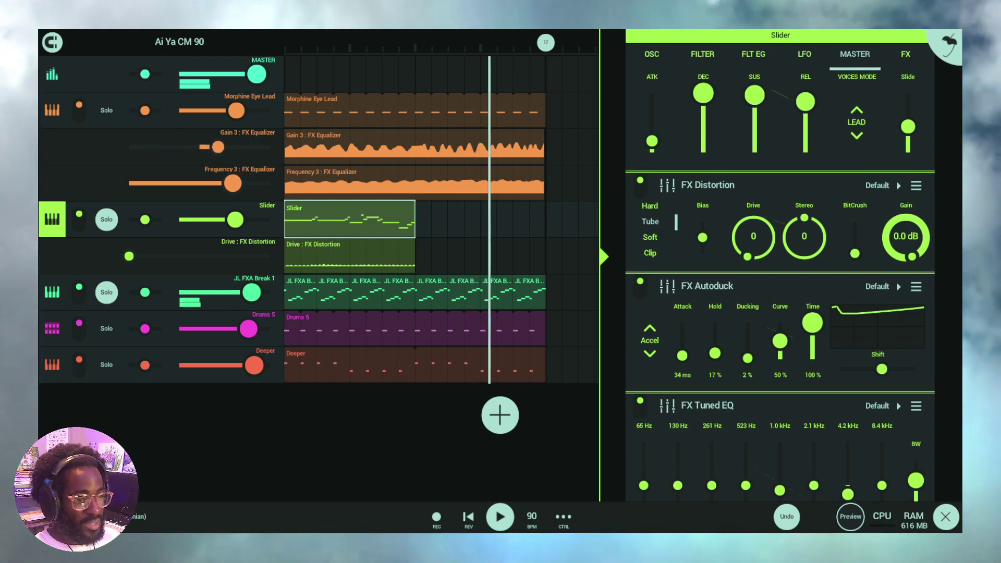
scroll(950, 239, down, 3)
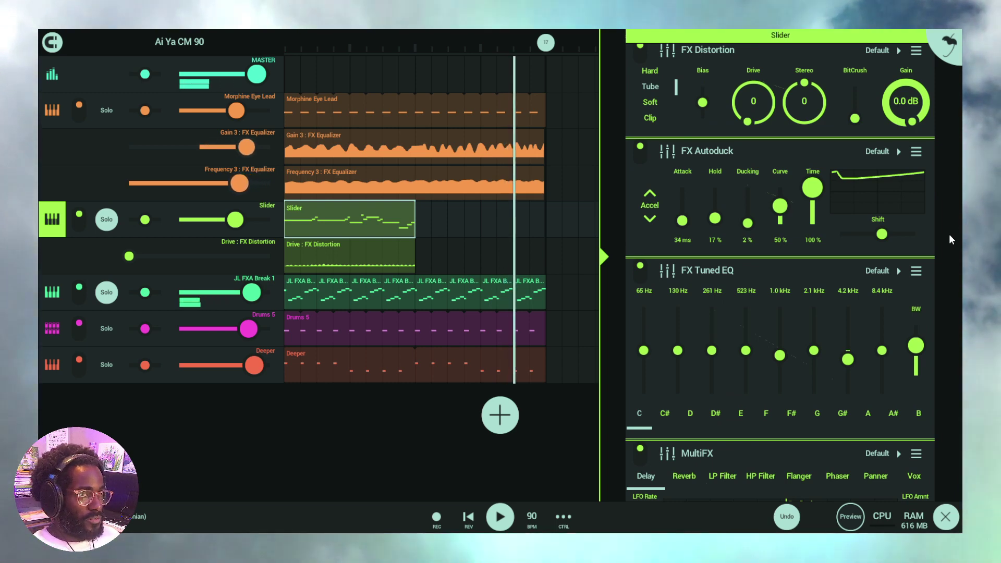
scroll(949, 235, down, 5)
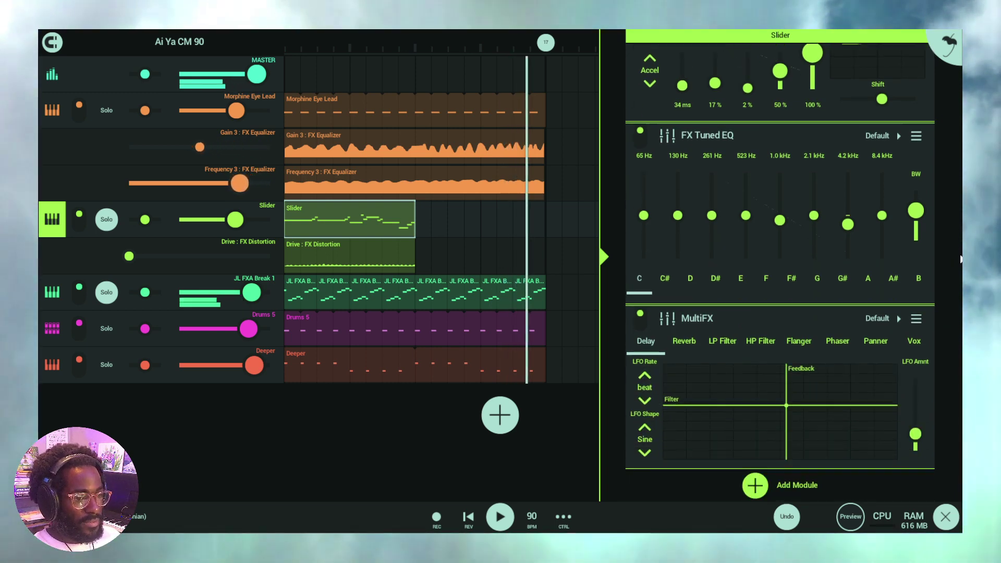
scroll(952, 317, down, 2)
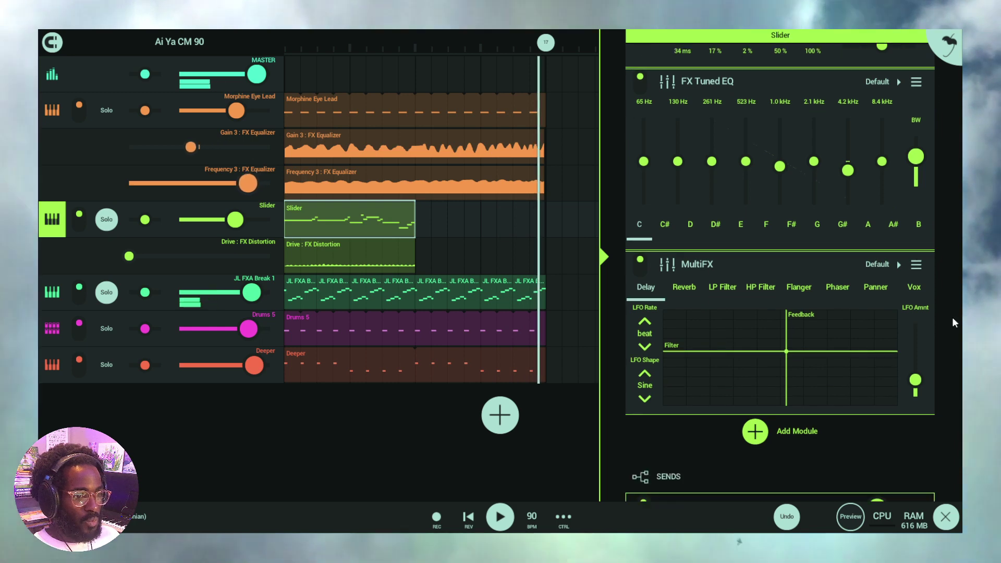
Add another MultiFX, switch it to Panner, and drag its pan position left and slightly lower.
click(779, 420)
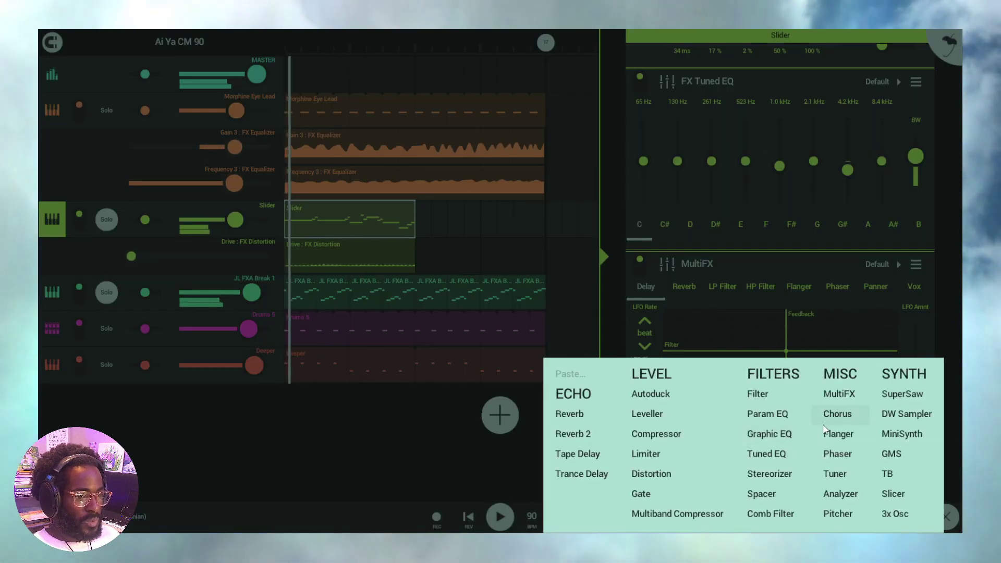
click(844, 393)
scroll(950, 372, down, 4)
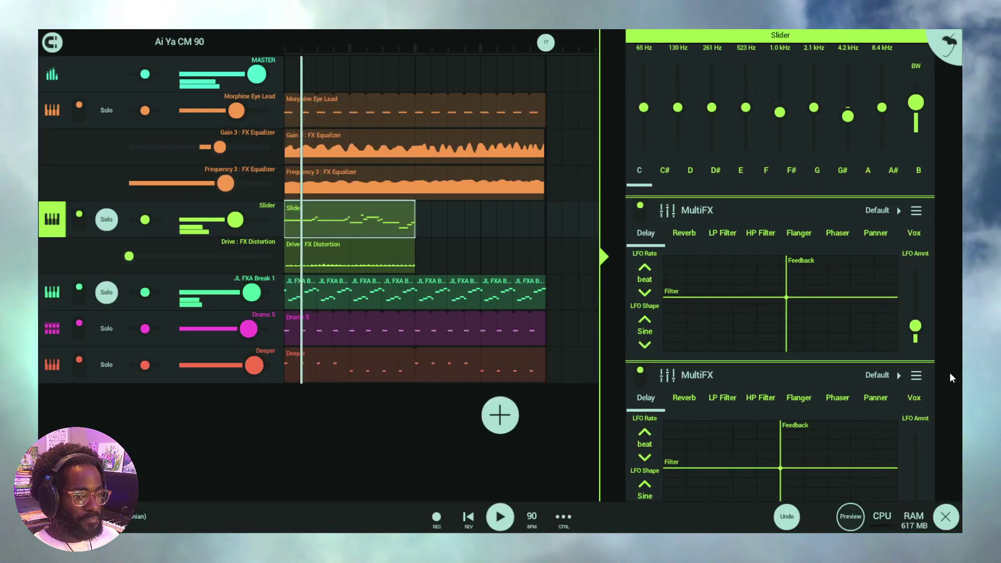
click(869, 341)
drag(782, 412, 756, 402)
drag(915, 453, 917, 425)
drag(813, 439, 728, 410)
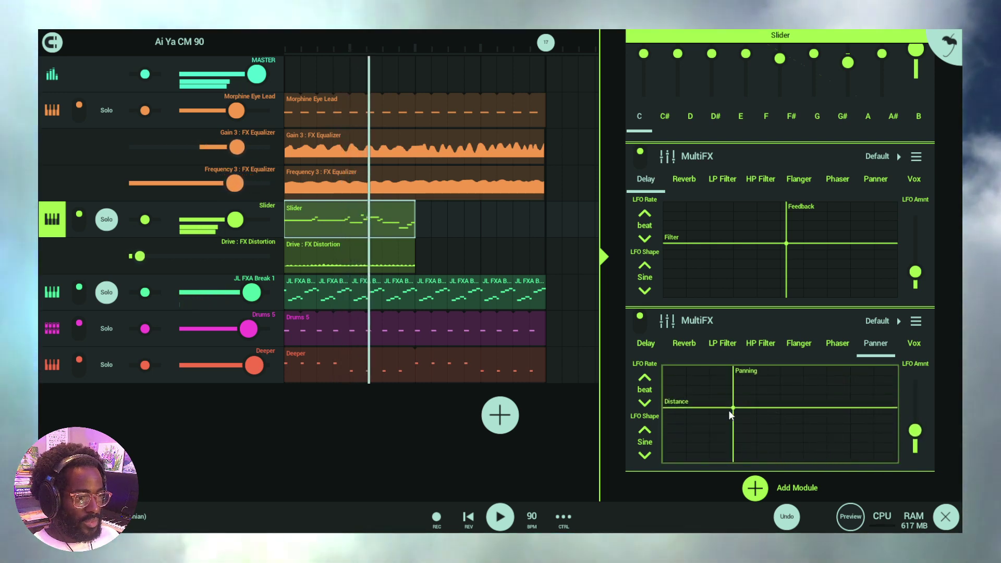
From the song start, record Panner XY pad movements as Axis X and Axis Y automation.
click(468, 517)
click(437, 517)
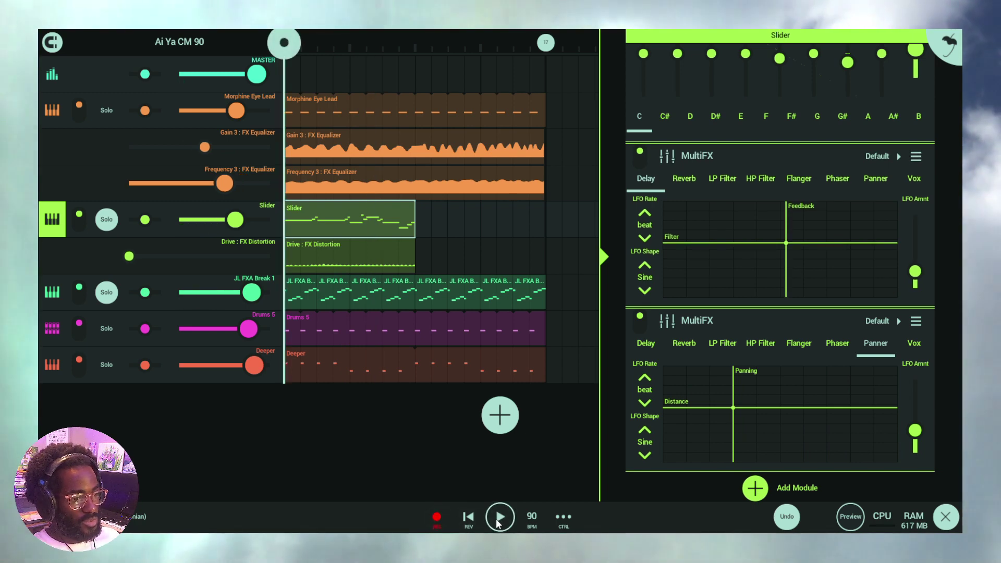
click(499, 518)
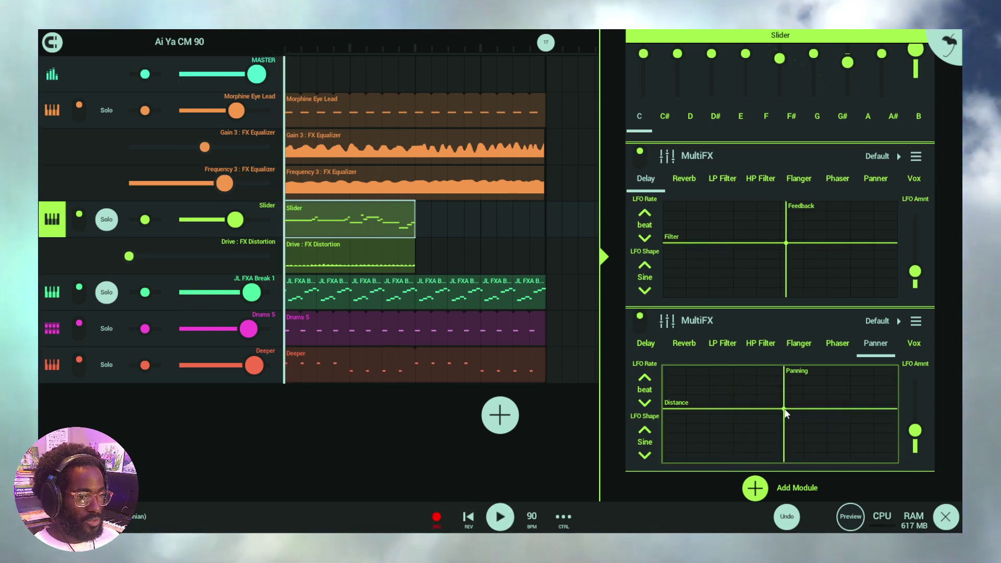
mouse_move(787, 413)
mouse_down()
mouse_move(736, 396)
mouse_move(817, 406)
mouse_move(745, 396)
mouse_move(740, 410)
mouse_move(762, 433)
mouse_move(790, 432)
mouse_move(818, 405)
mouse_move(834, 420)
mouse_move(842, 409)
mouse_move(816, 398)
mouse_move(772, 412)
mouse_move(745, 388)
mouse_move(736, 405)
mouse_move(749, 414)
mouse_move(831, 389)
mouse_move(843, 409)
mouse_move(830, 416)
mouse_move(785, 391)
mouse_move(733, 412)
mouse_move(766, 418)
mouse_move(818, 395)
mouse_move(832, 408)
mouse_move(829, 418)
mouse_move(829, 389)
mouse_move(812, 394)
mouse_move(801, 416)
mouse_move(746, 400)
mouse_move(795, 398)
mouse_move(822, 412)
mouse_move(782, 395)
mouse_up()
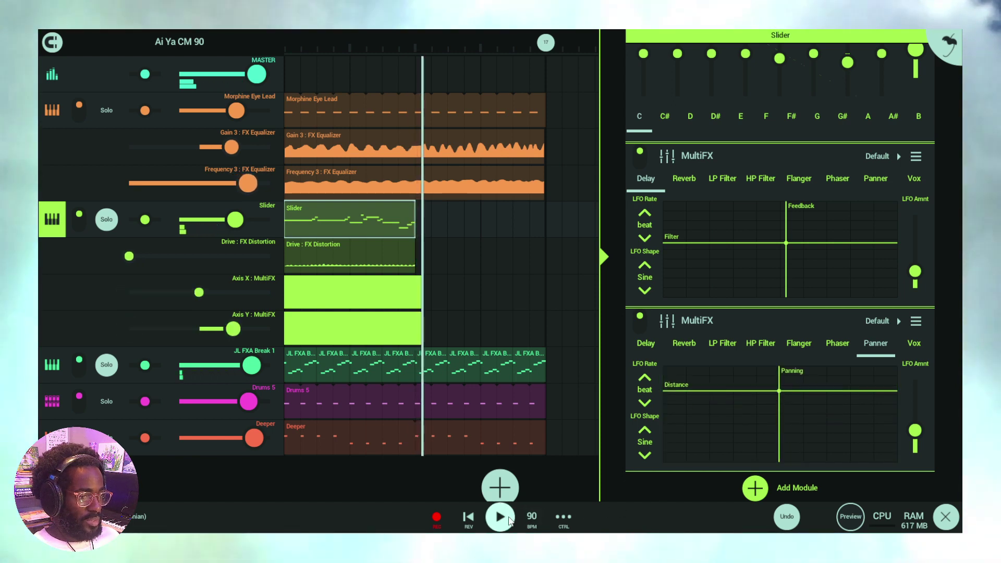
click(486, 519)
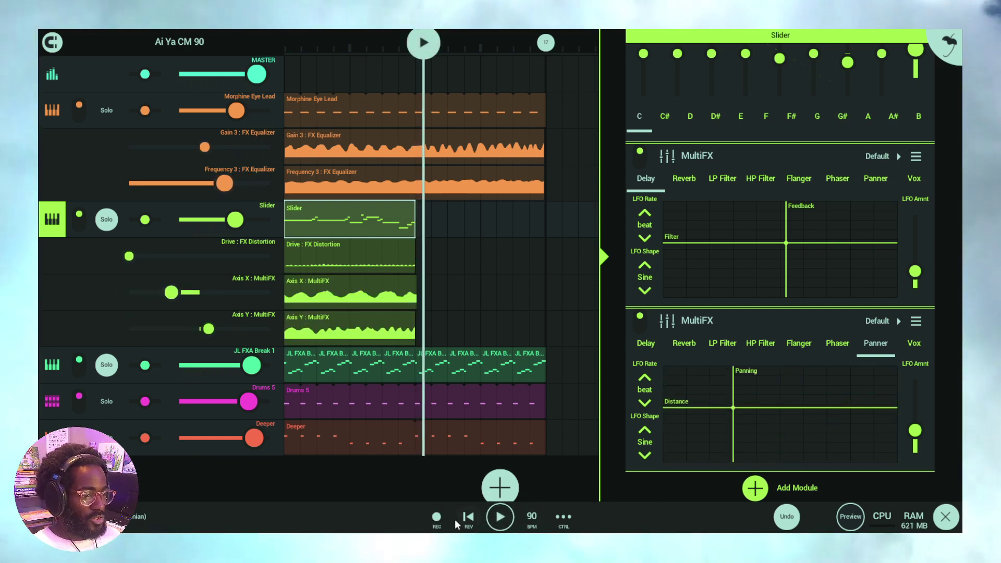
Add an FX Reverb module to the end of the Slider track's chain.
click(472, 518)
scroll(733, 416, down, 4)
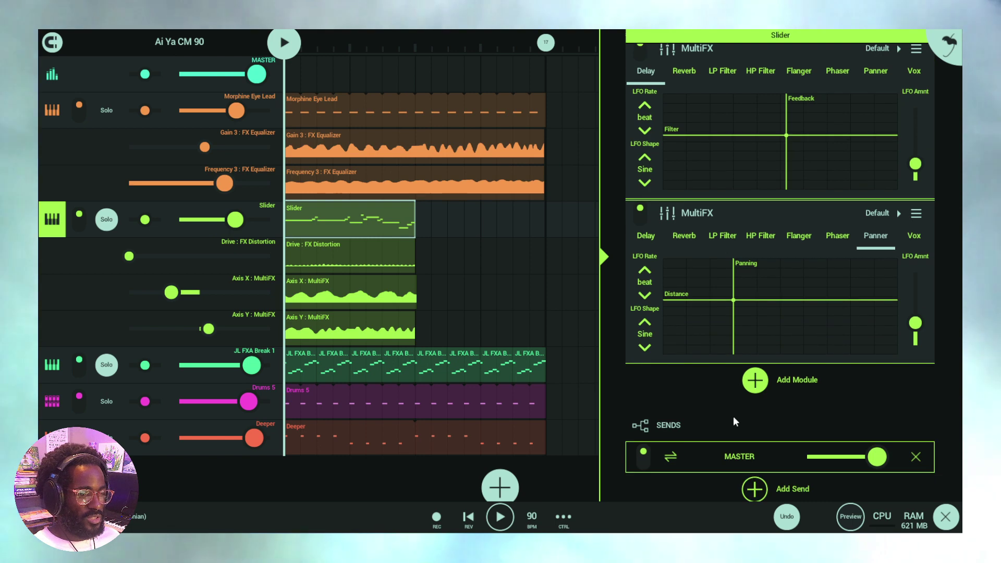
click(757, 385)
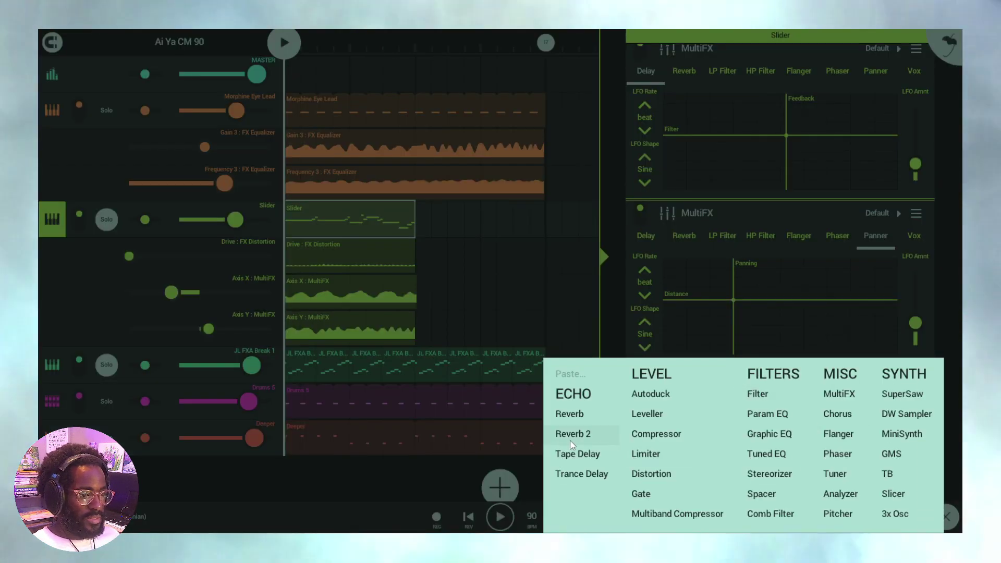
click(583, 415)
During playback, set reverb Room Size 80, Mix 45, High Damping 64 and Early Reflections 30.
click(500, 516)
scroll(889, 332, down, 3)
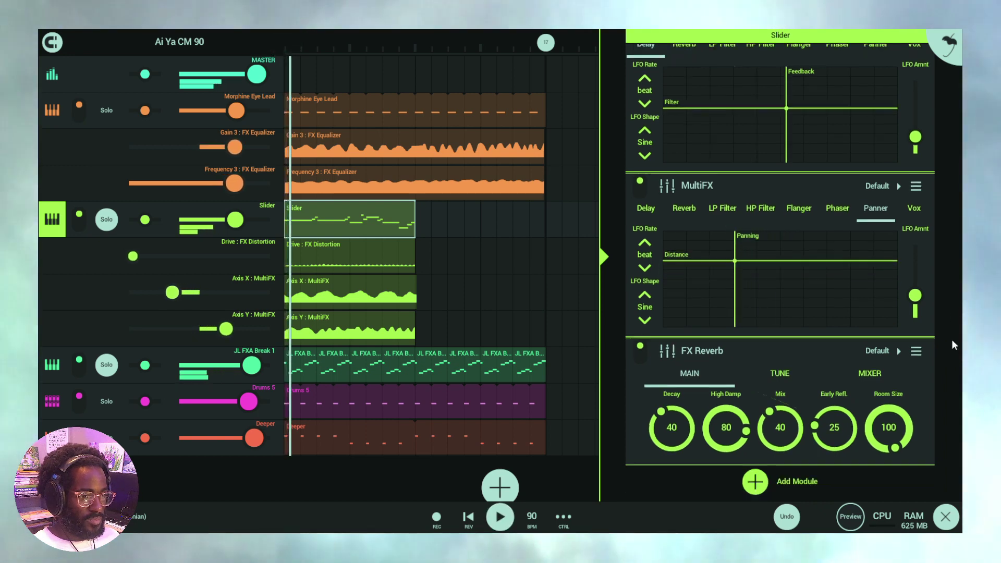
drag(888, 332, 903, 392)
drag(798, 312, 778, 267)
drag(733, 305, 727, 374)
drag(835, 324, 799, 264)
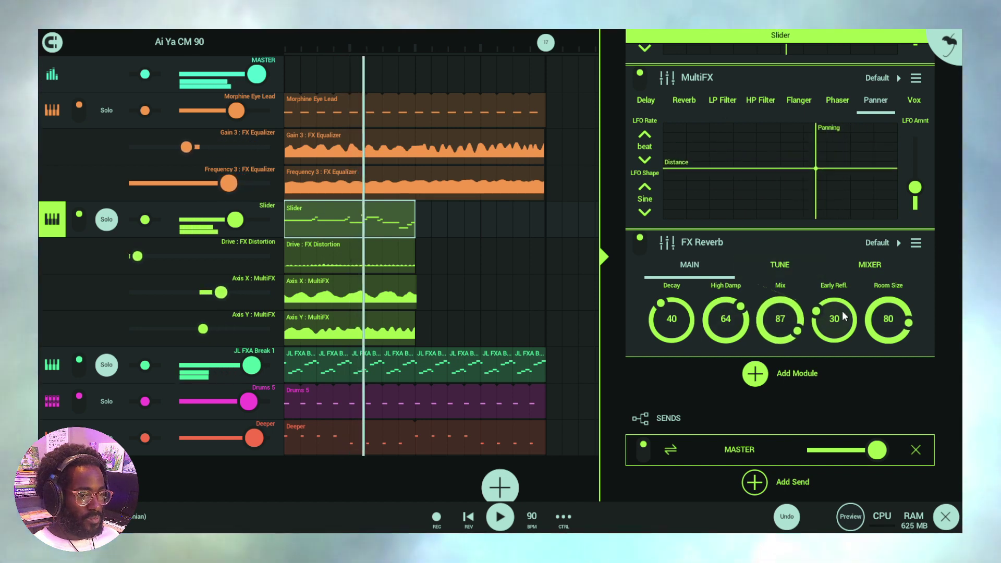
Bring the reverb Mix down to 23 while the song plays.
drag(799, 302, 788, 208)
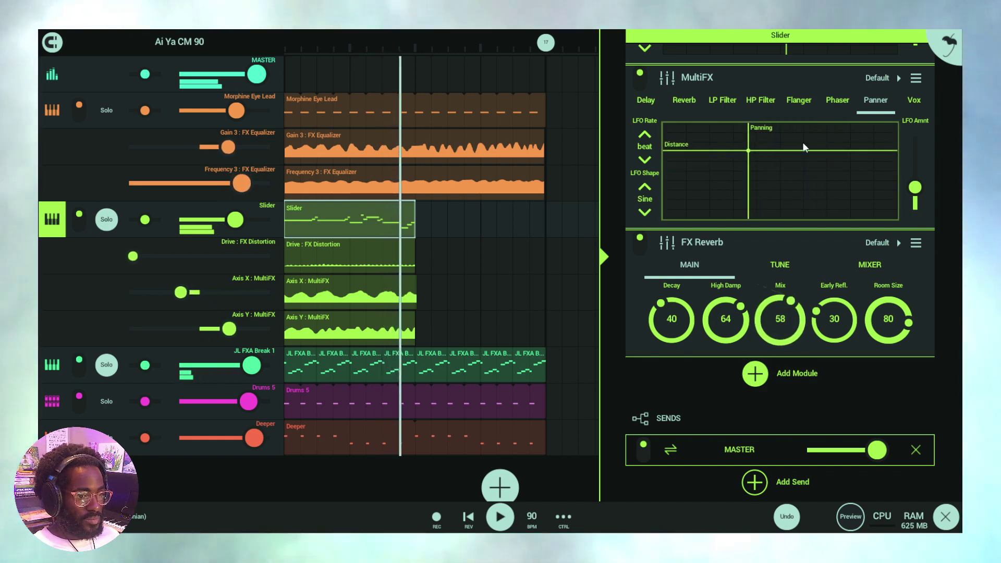
drag(824, 107, 805, 299)
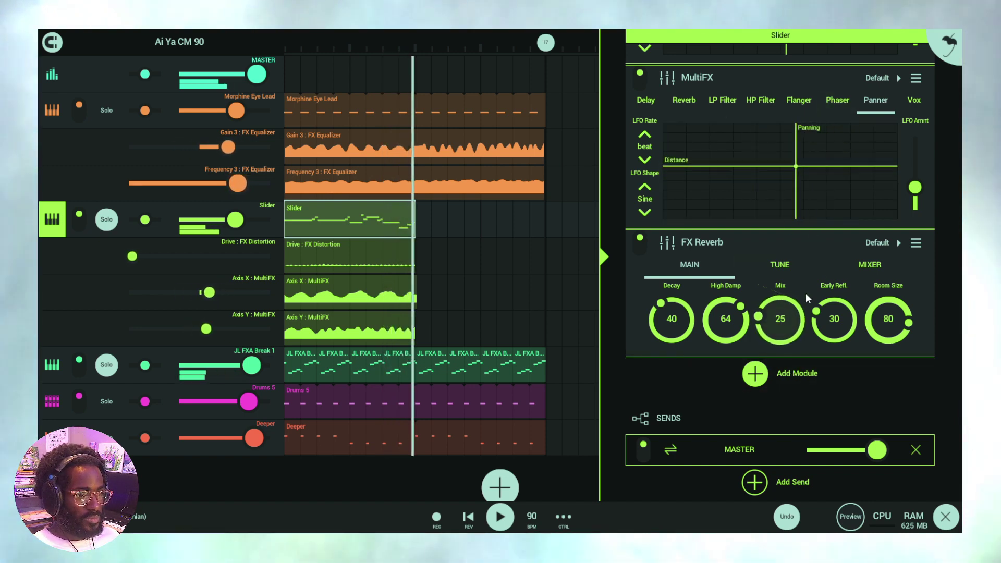
drag(815, 230, 587, 501)
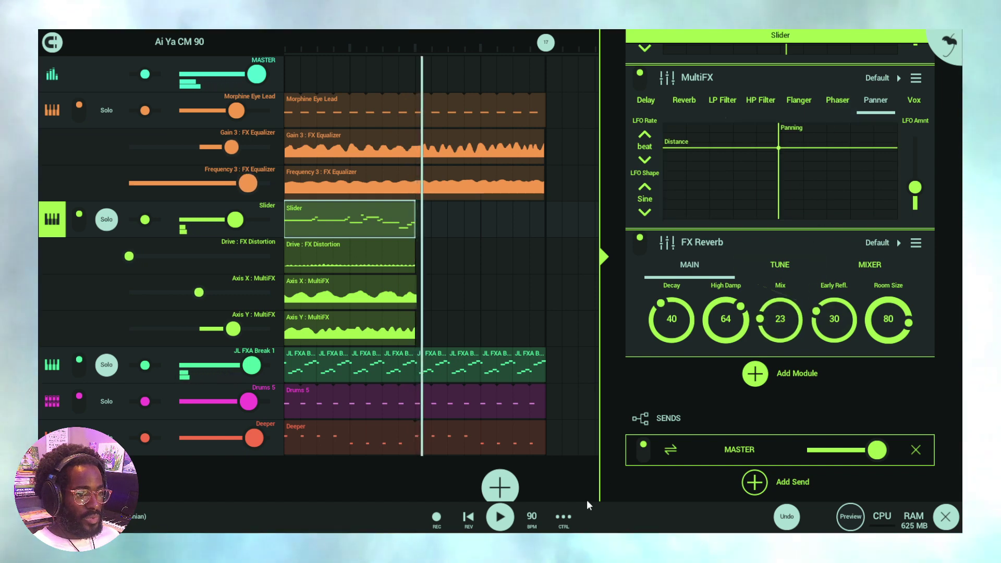
Arm recording and capture reverb Mix knob moves as a MIX : FX Reverb clip, then return to the start.
click(499, 519)
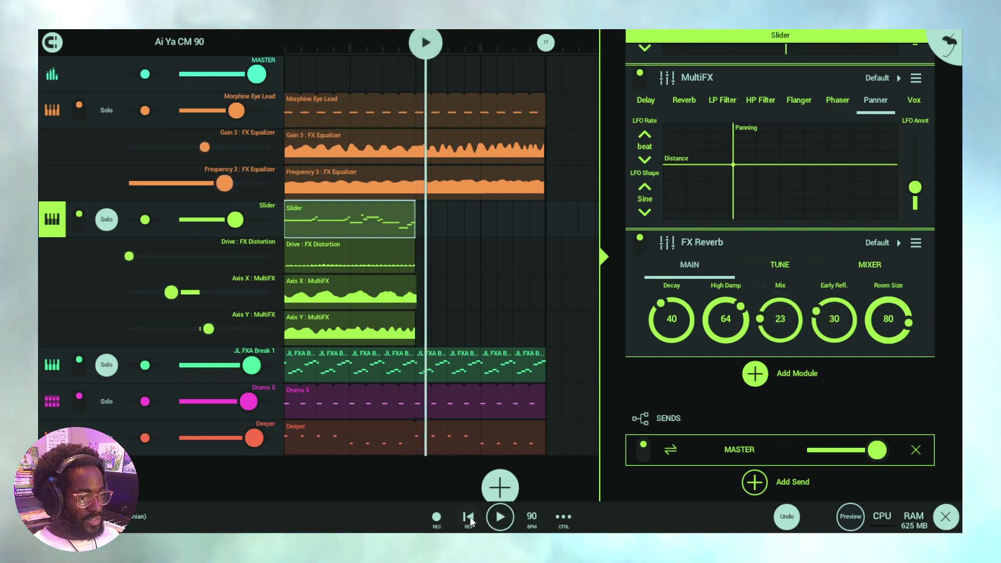
click(437, 517)
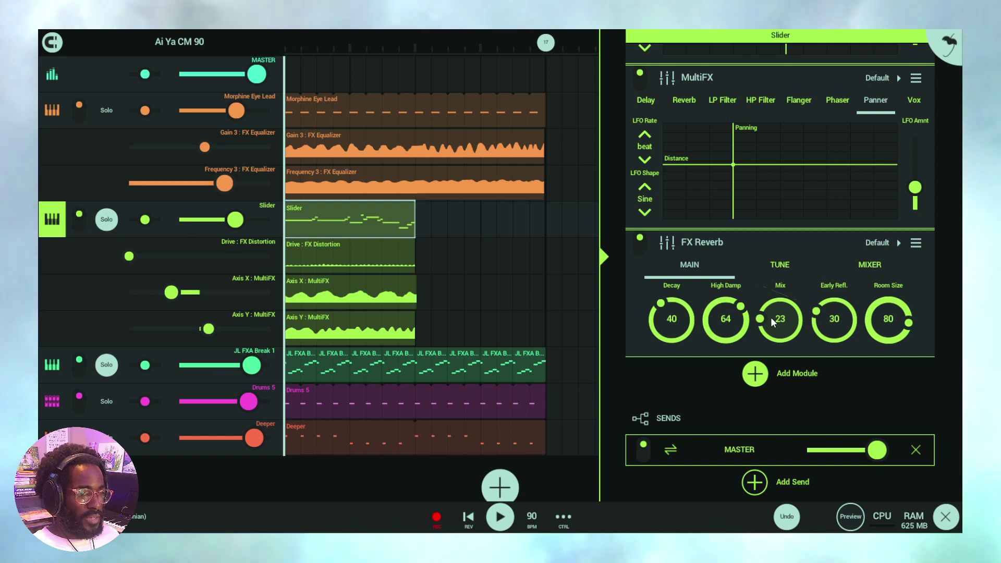
mouse_move(772, 318)
mouse_down()
mouse_move(776, 330)
mouse_move(799, 207)
mouse_move(773, 328)
mouse_move(783, 312)
mouse_up()
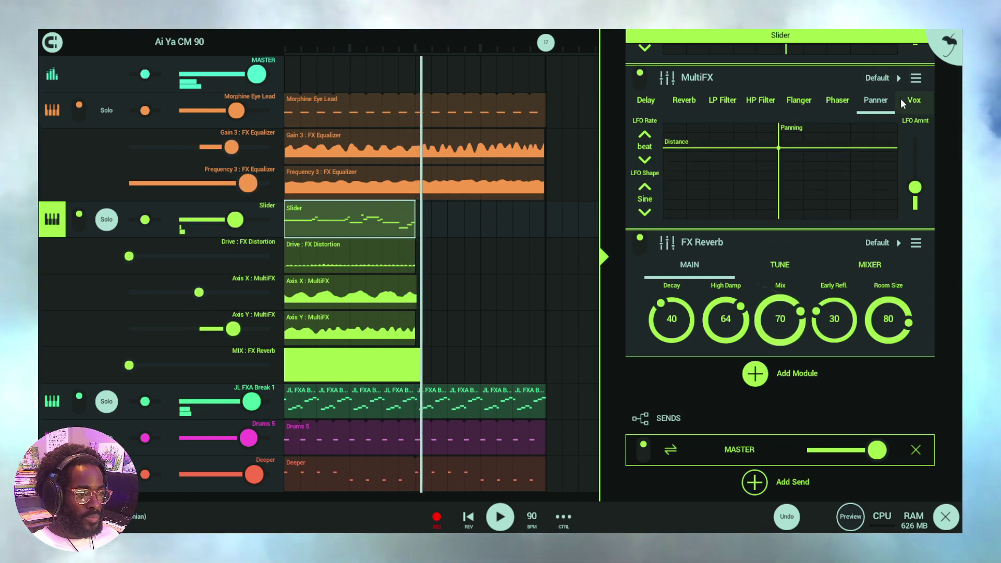
click(467, 519)
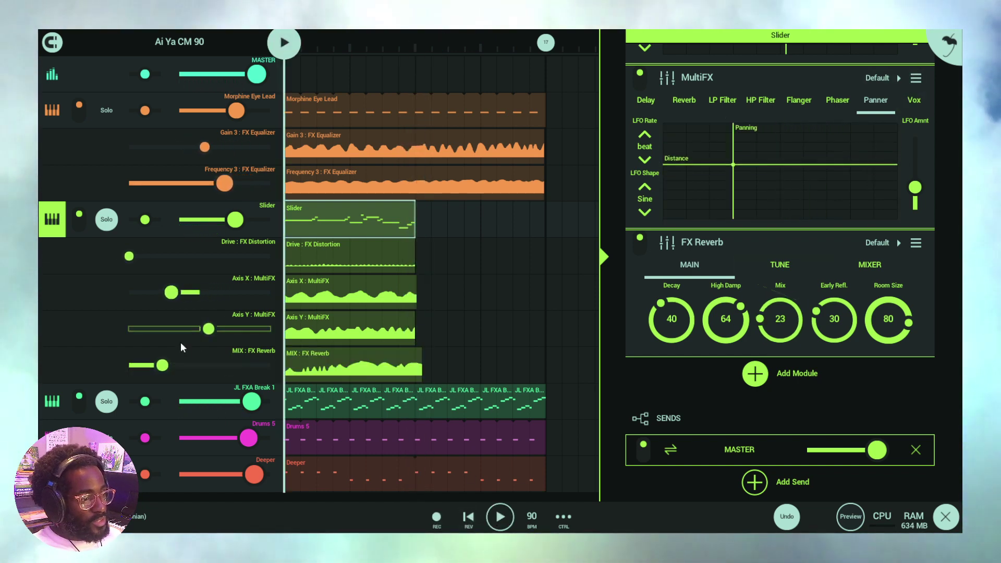
Open the Axis X : MultiFX automation clip in the editor.
scroll(427, 283, down, 1)
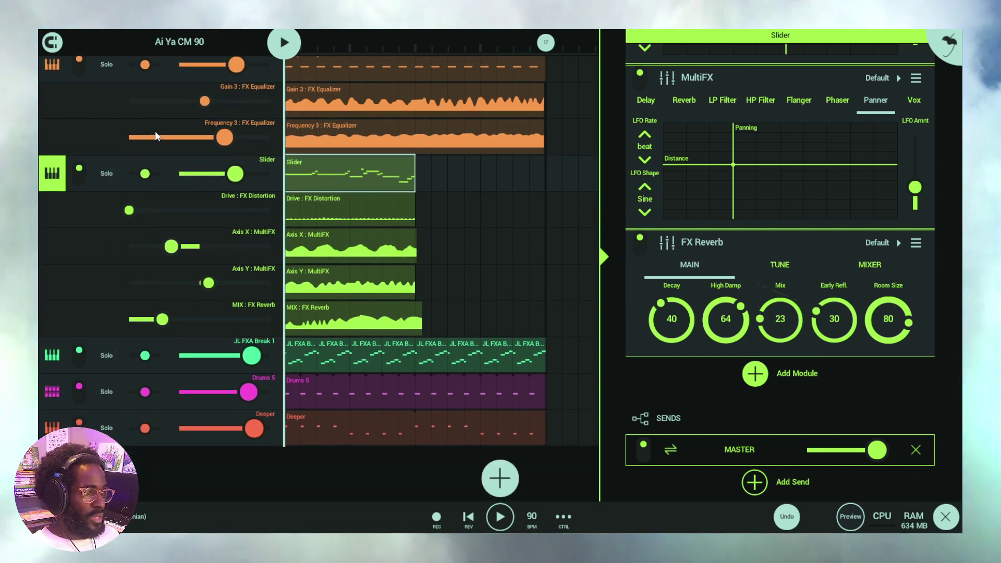
scroll(468, 167, up, 1)
double_click(335, 277)
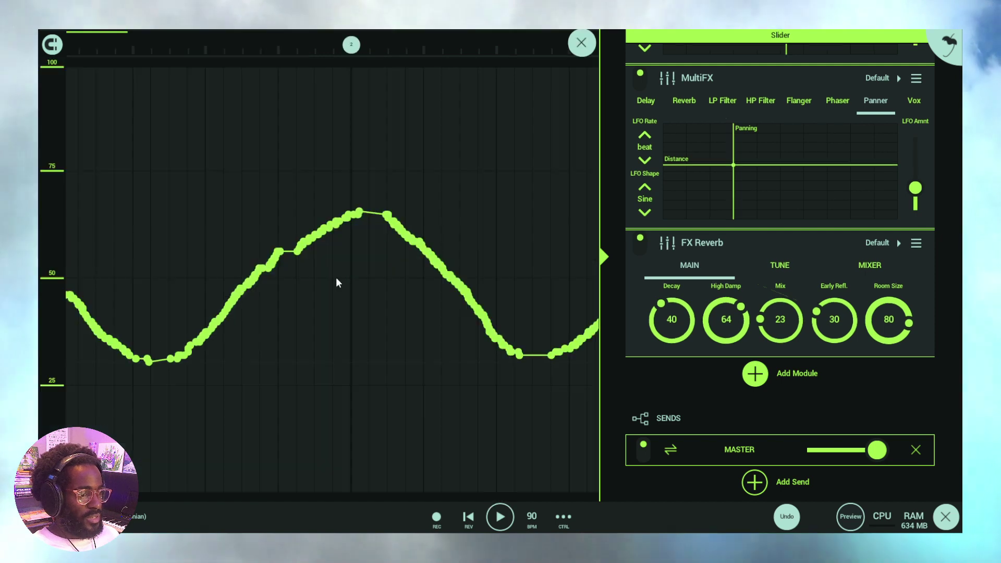
Add points near the curve peak, lower one slightly, and zoom out to see the curve.
click(361, 211)
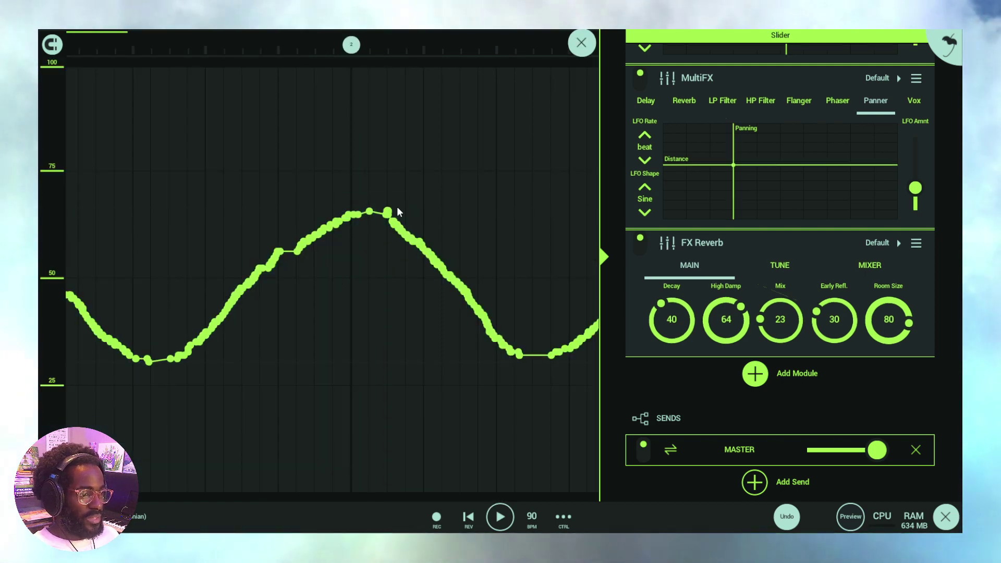
click(427, 252)
click(461, 215)
drag(461, 214, 442, 230)
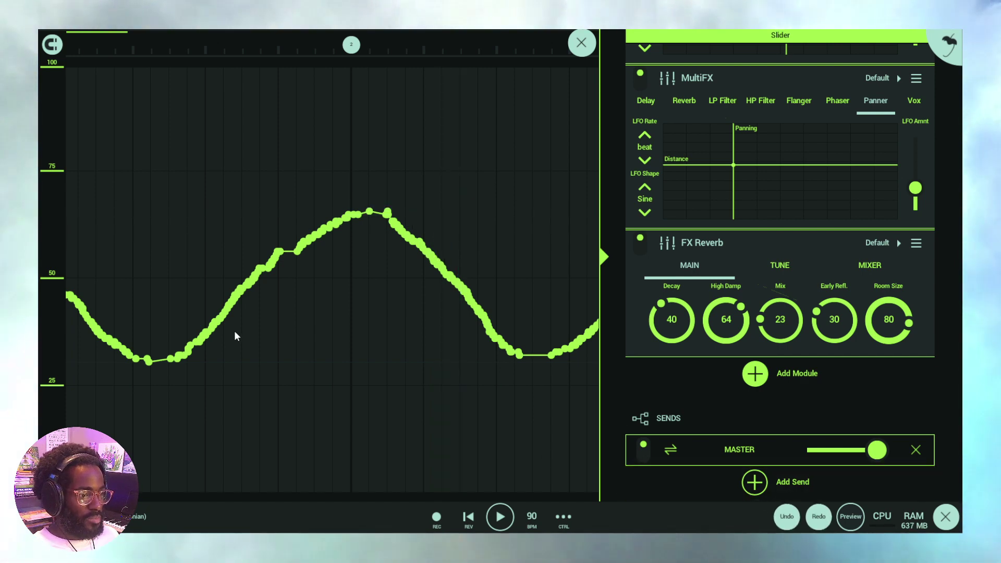
scroll(388, 47, up, 4)
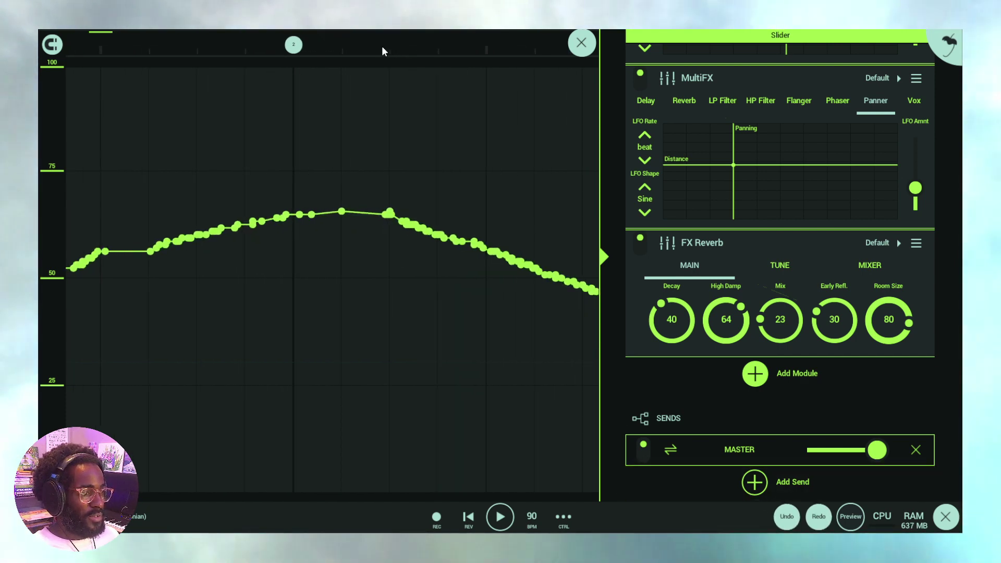
scroll(382, 48, up, 1)
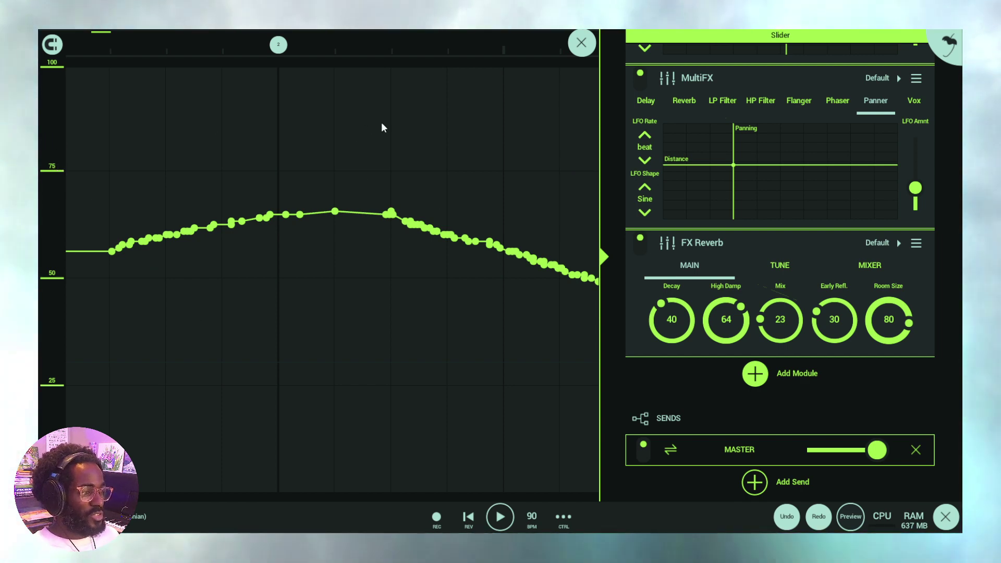
mouse_move(373, 55)
mouse_down()
mouse_move(433, 73)
mouse_move(524, 48)
mouse_move(564, 54)
mouse_up()
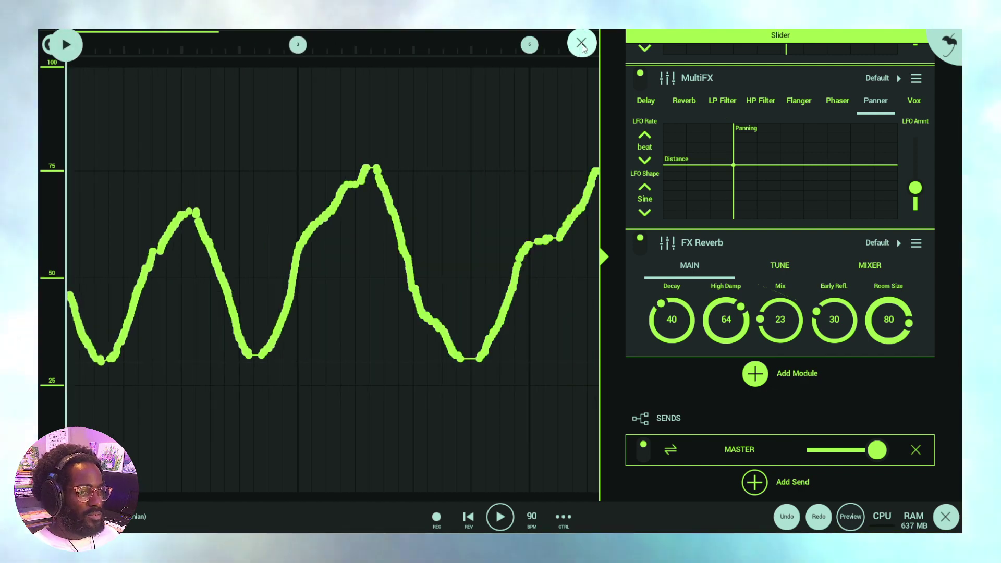
Close the automation editor, play the song, and show JL FXA Break 1's Slicer and Reverb 2 effects.
click(582, 45)
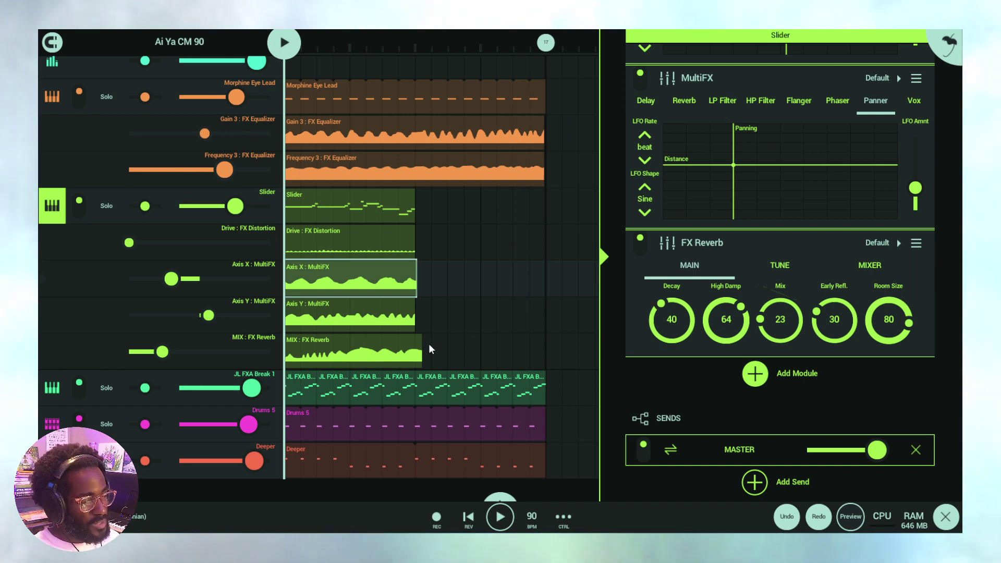
click(500, 517)
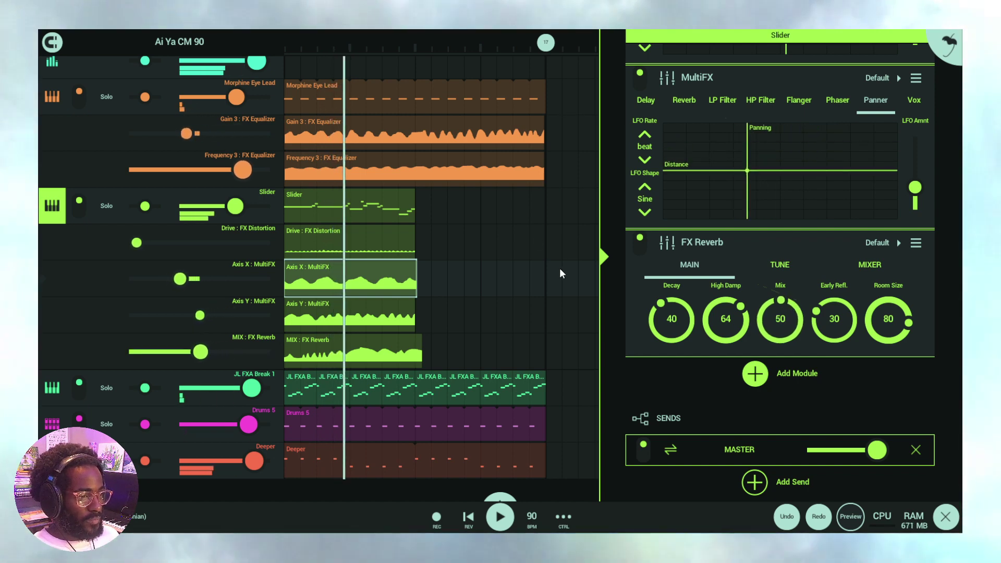
scroll(559, 269, down, 1)
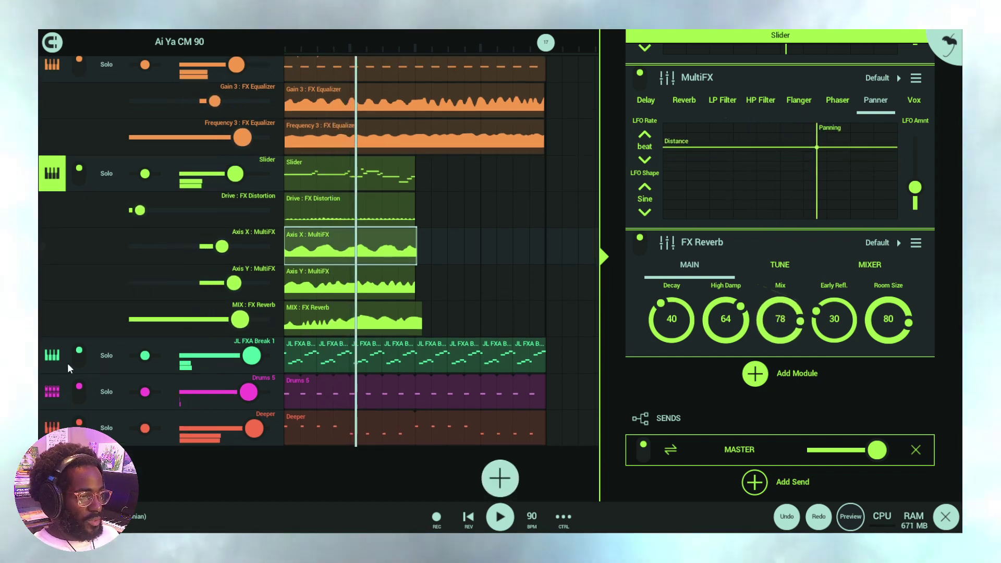
click(51, 359)
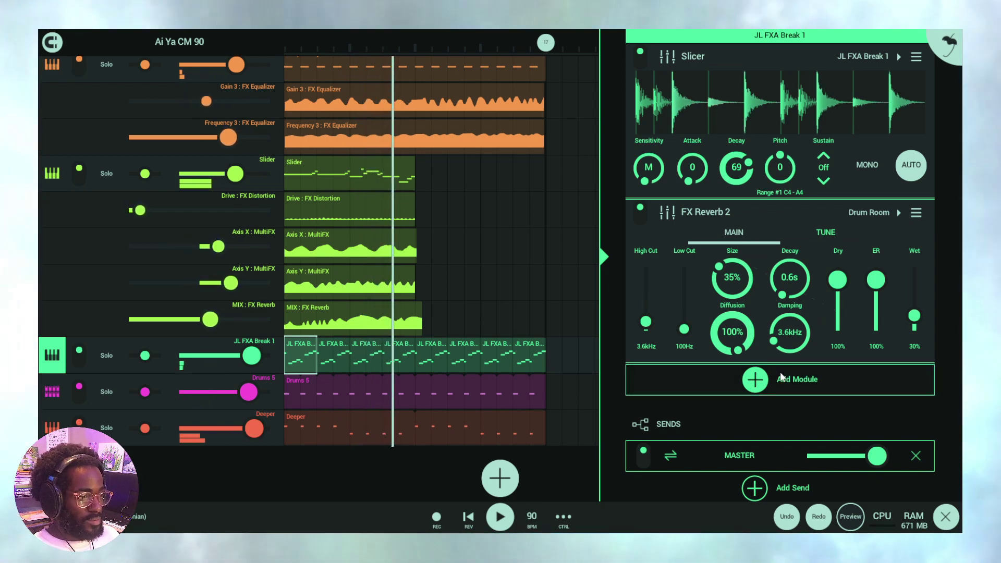
Solo JL FXA Break 1 and Drums 5, then show Drums 5's Distortion and Reverb effects.
click(103, 357)
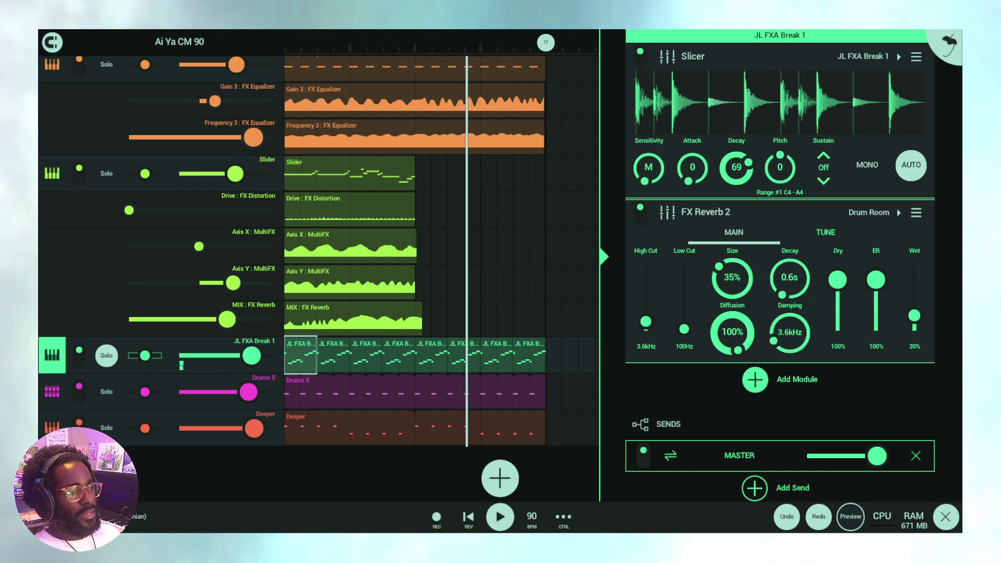
click(107, 390)
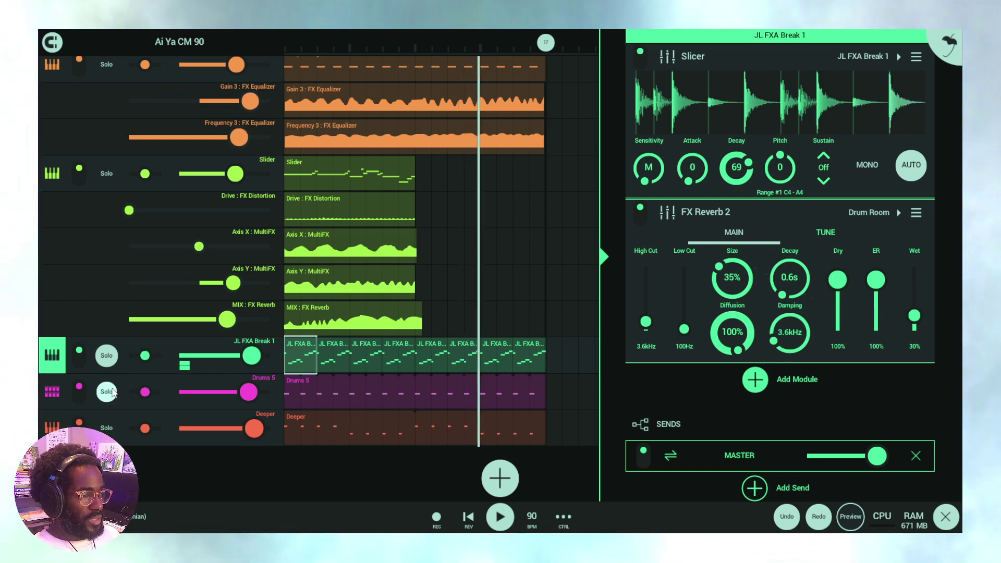
click(365, 392)
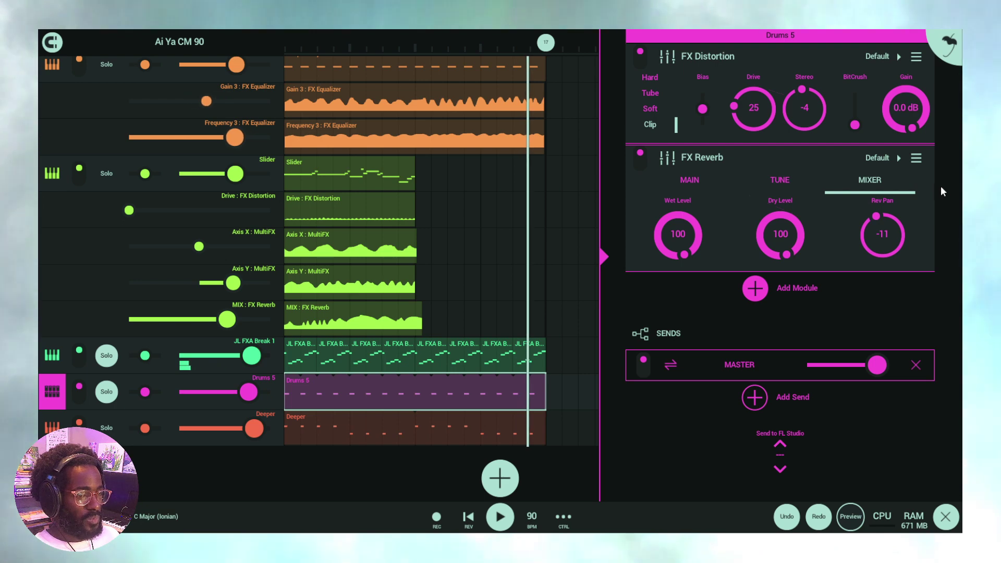
Turn off Solo on JL FXA Break 1 and Drums 5 so every track plays.
click(107, 393)
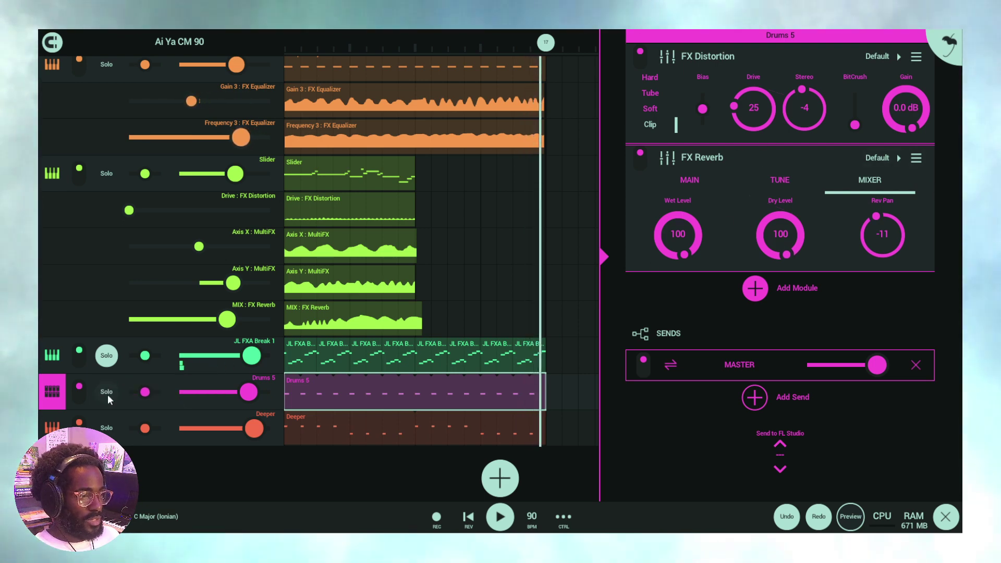
click(108, 361)
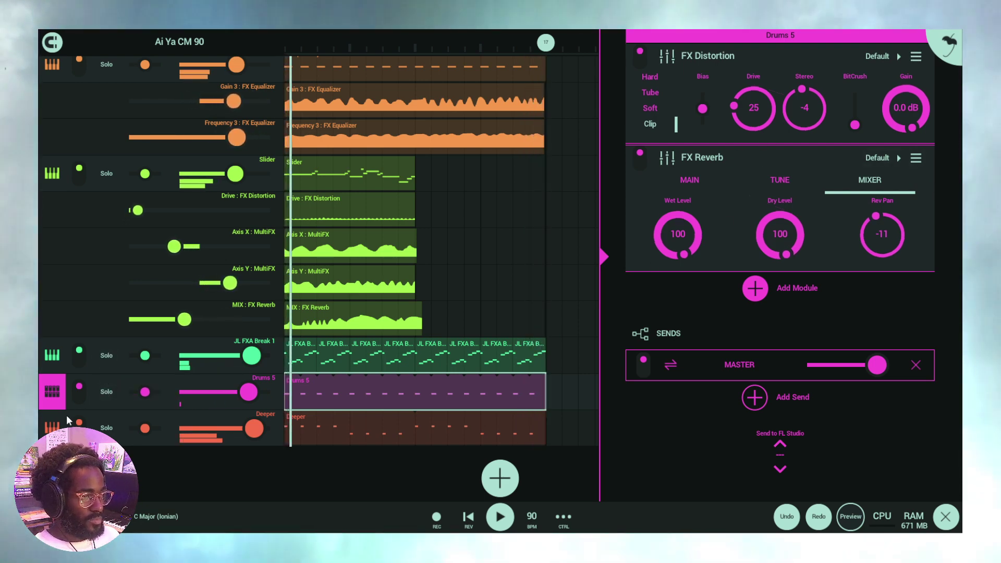
scroll(559, 218, up, 2)
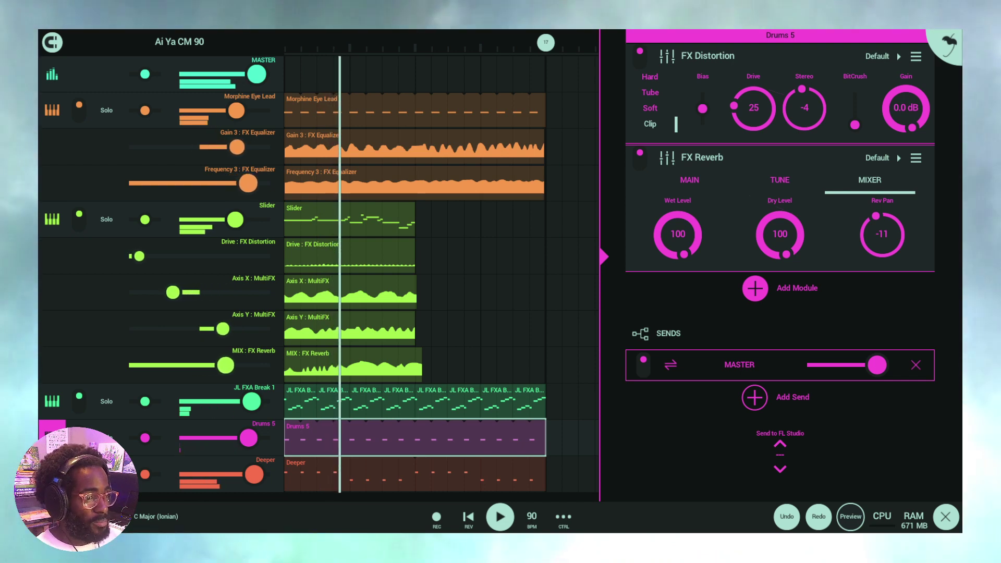
Reopen the Axis X reverb-mix automation curve, undo the stray edit, and bring up Slider's Add Module list.
click(373, 288)
click(357, 296)
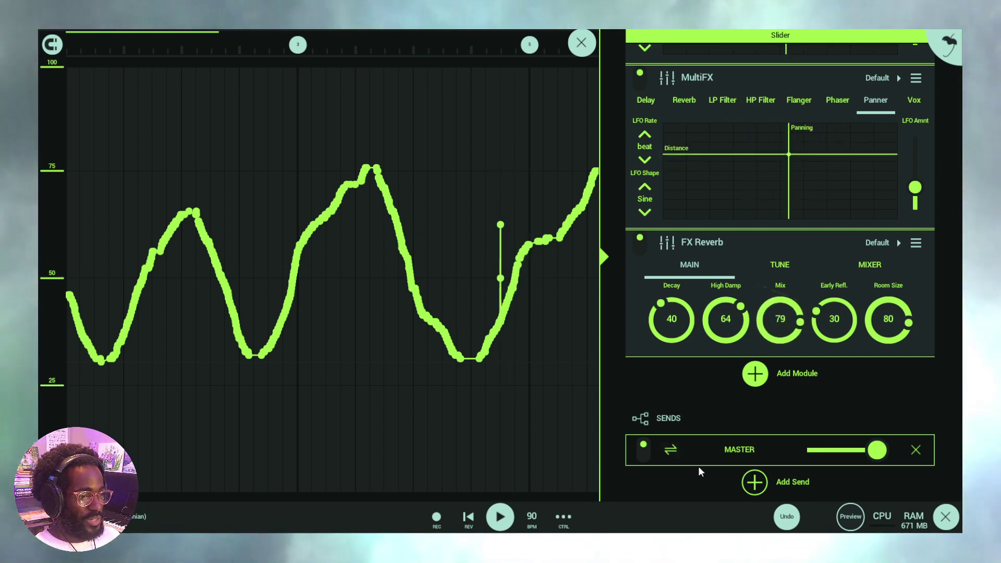
click(787, 517)
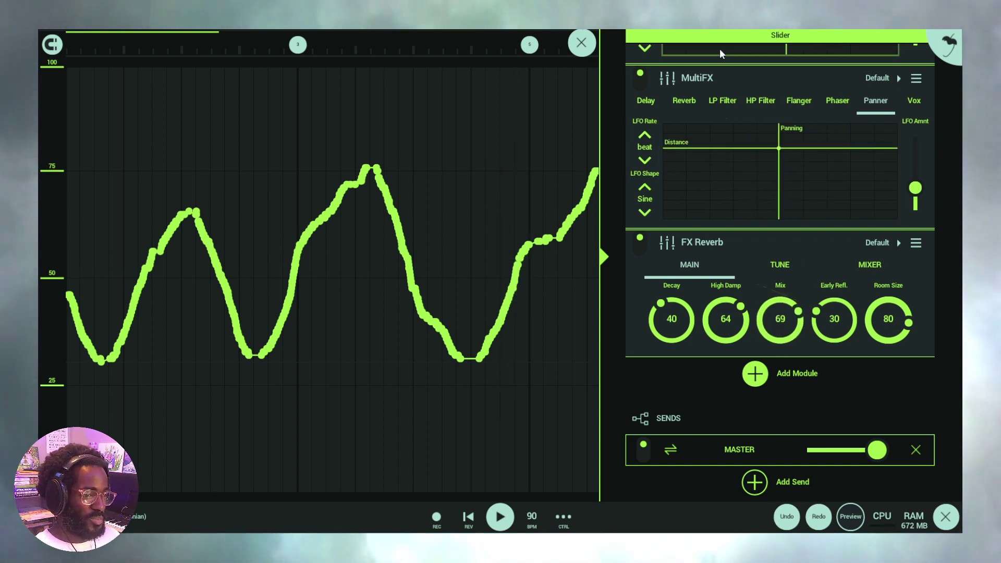
click(805, 375)
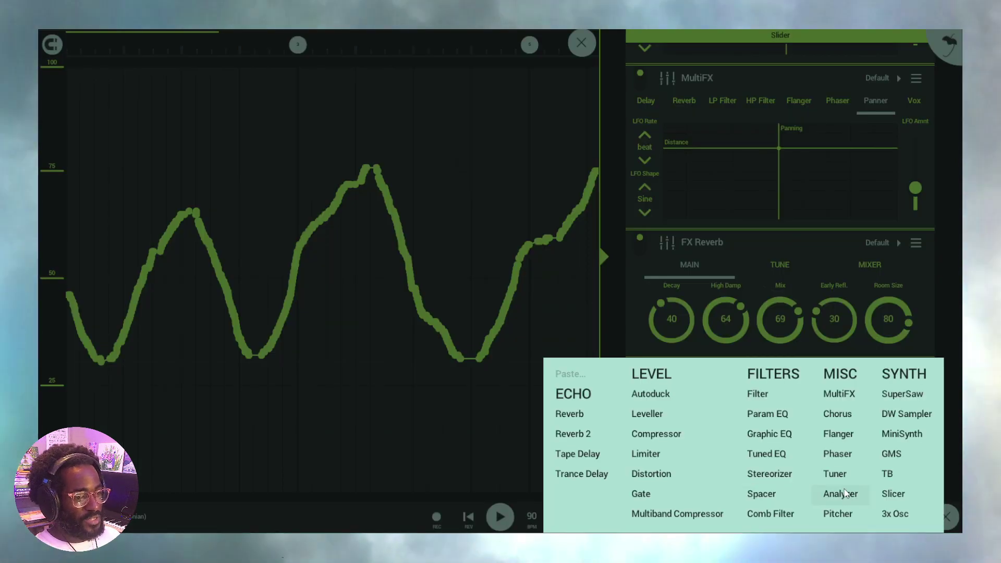
Add an FX Analyzer after FX Reverb on Slider and close the automation editor.
click(838, 495)
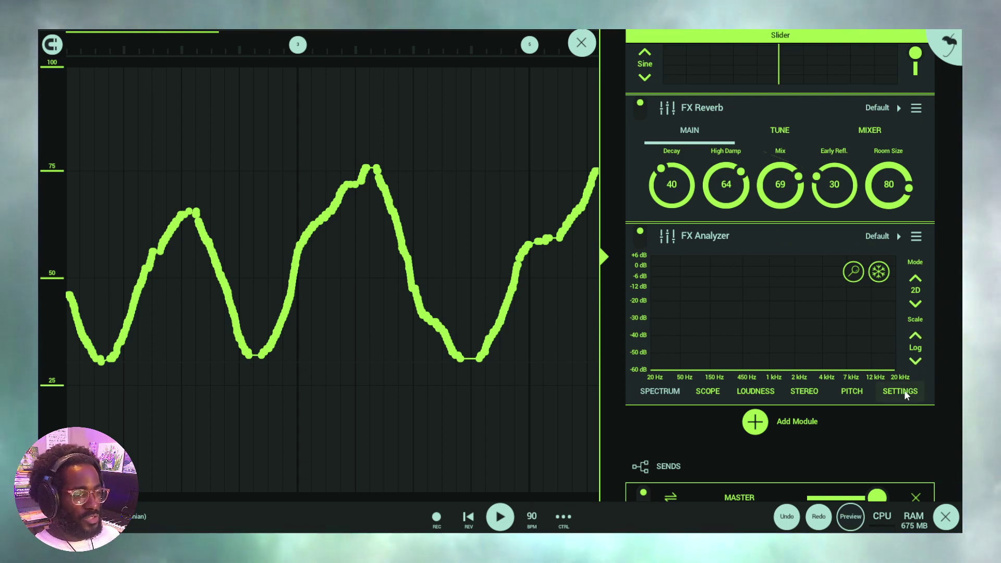
click(580, 44)
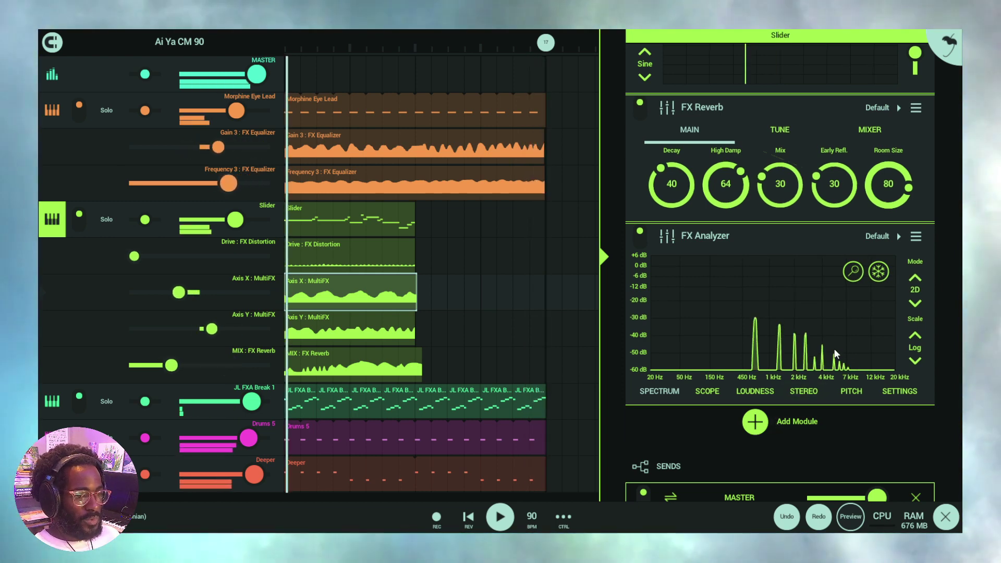
Widen the Slider analyzer's spectrum dB range and raise its input gain to 8 dB.
click(854, 271)
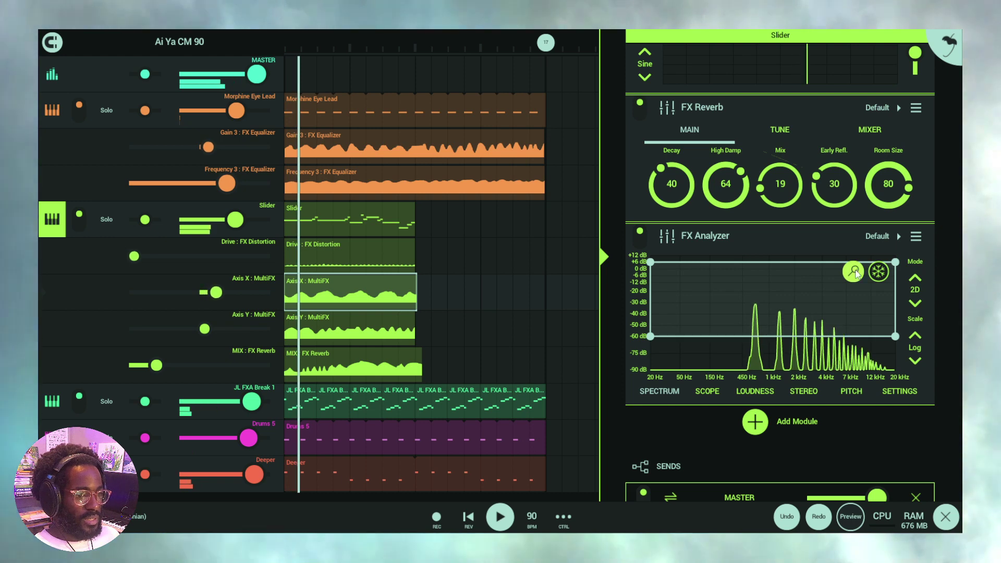
click(912, 390)
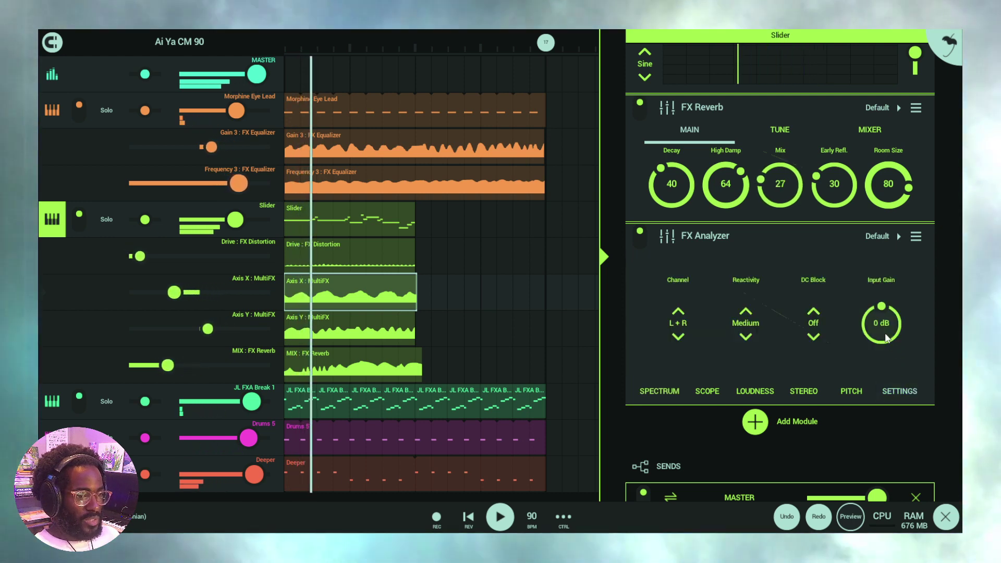
drag(891, 308, 899, 283)
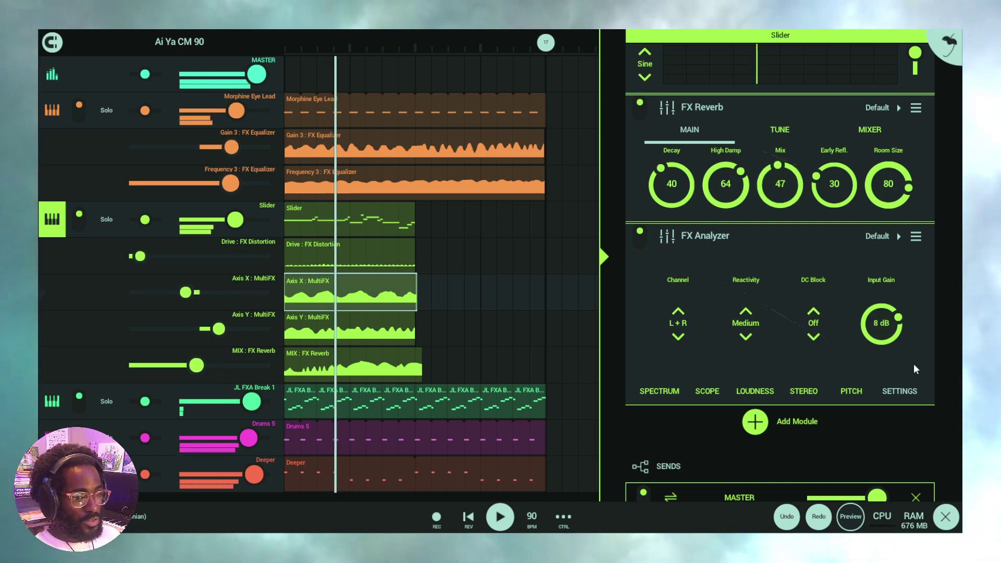
Lower the analyzer's input gain to 2 dB while comparing the SPECTRUM and SETTINGS views.
click(657, 391)
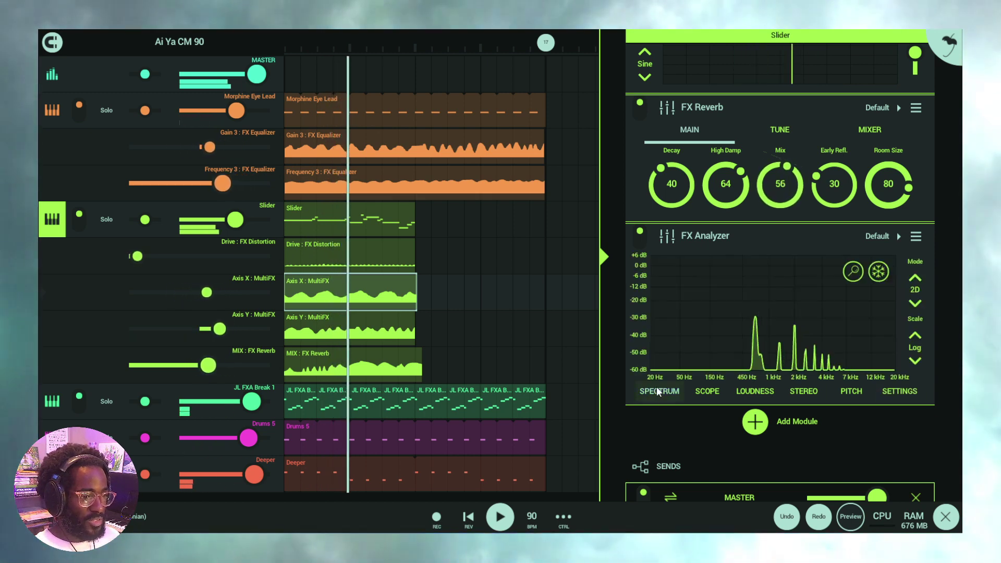
click(898, 391)
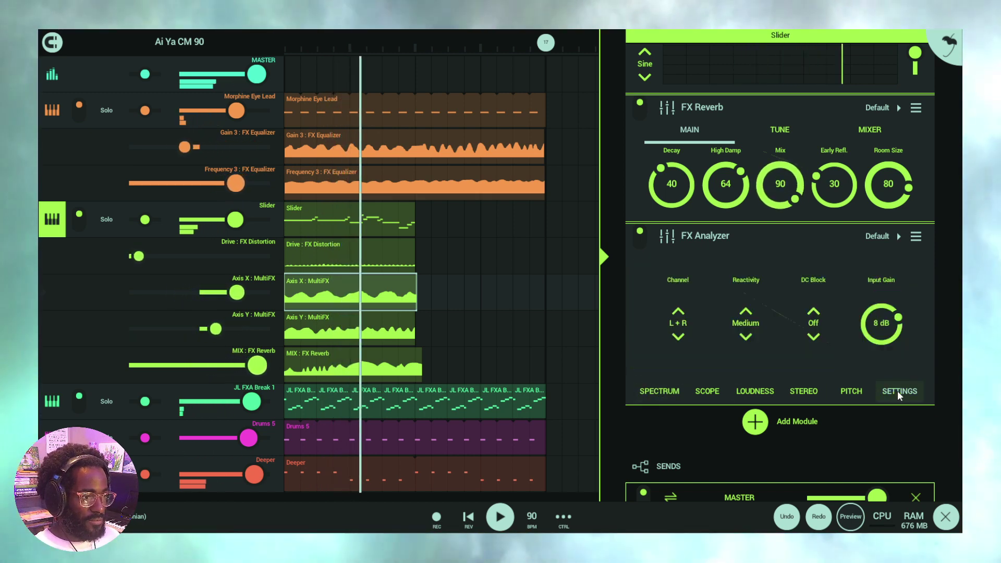
click(659, 391)
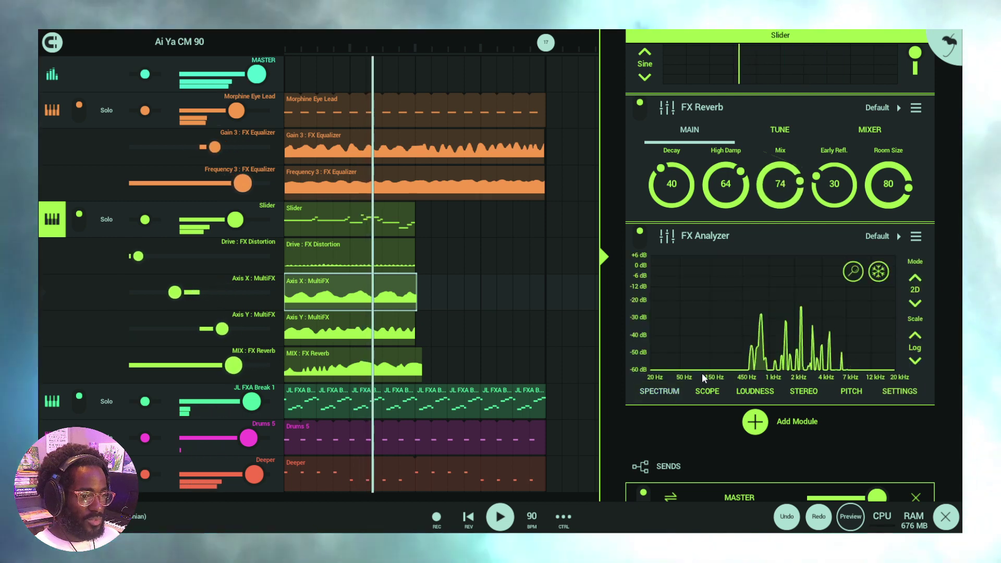
click(879, 387)
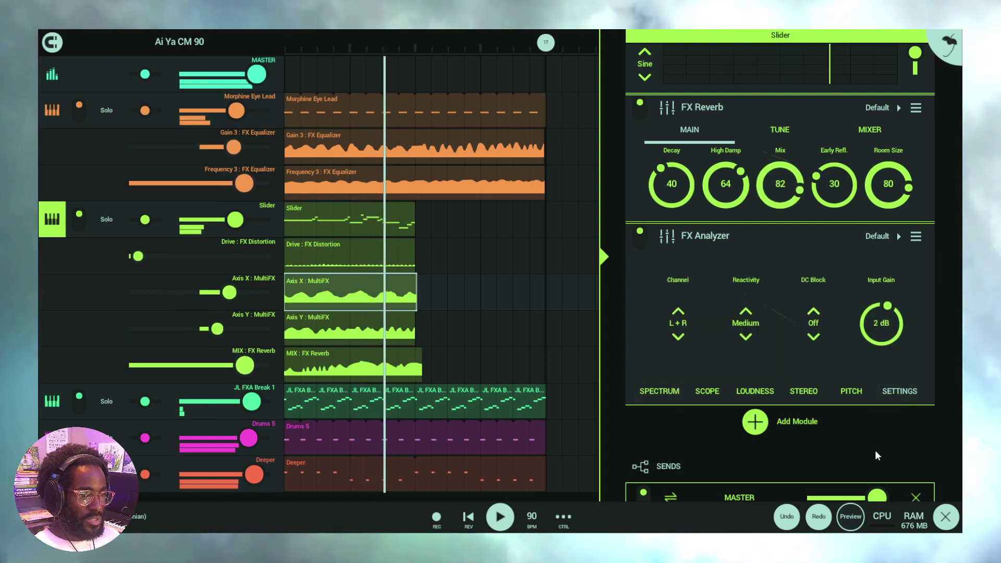
drag(881, 340, 768, 401)
click(675, 391)
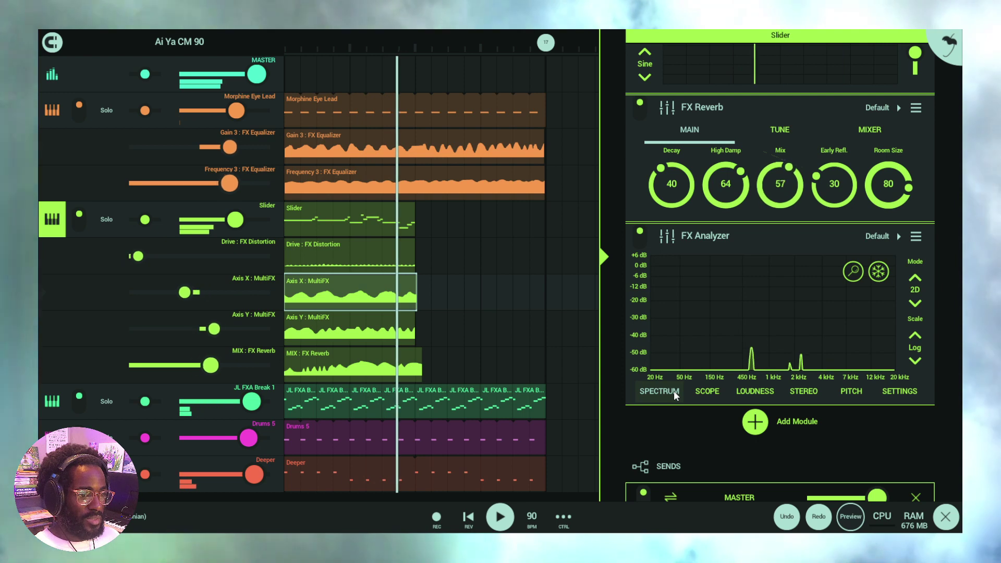
click(894, 392)
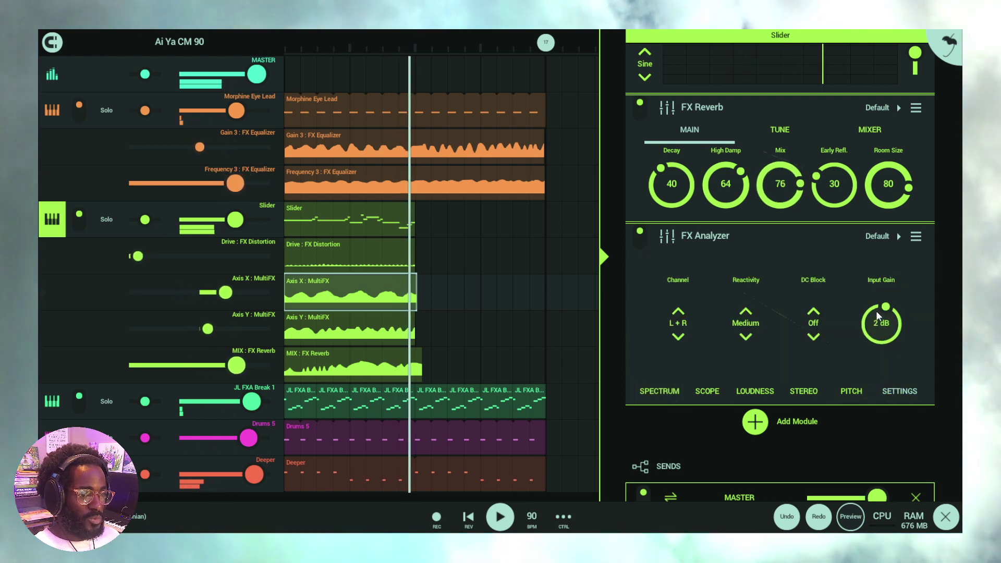
click(662, 390)
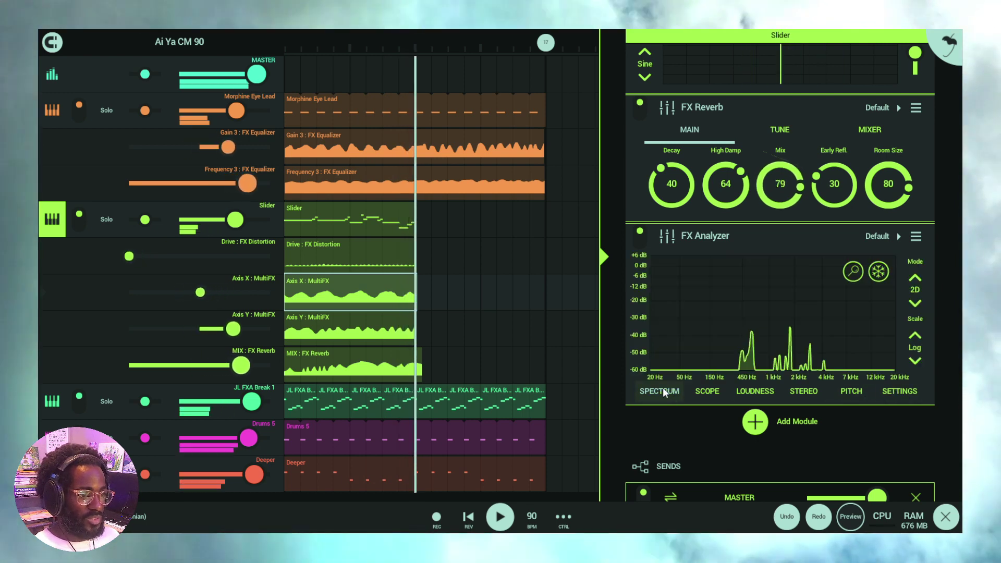
click(910, 392)
Add an FX Analyzer to the end of Morphine Eye Lead's effects chain.
click(57, 107)
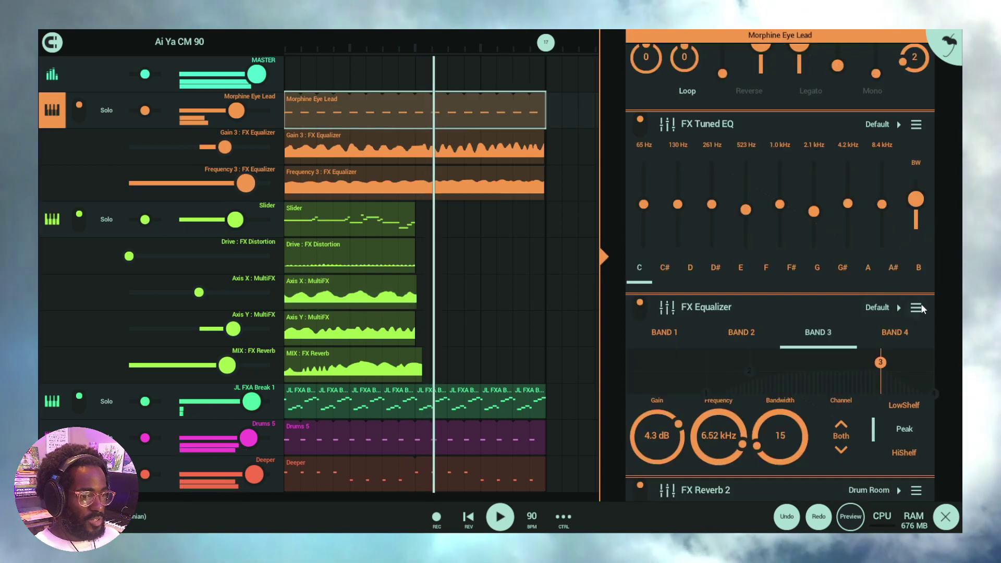
scroll(953, 304, down, 3)
scroll(955, 406, down, 5)
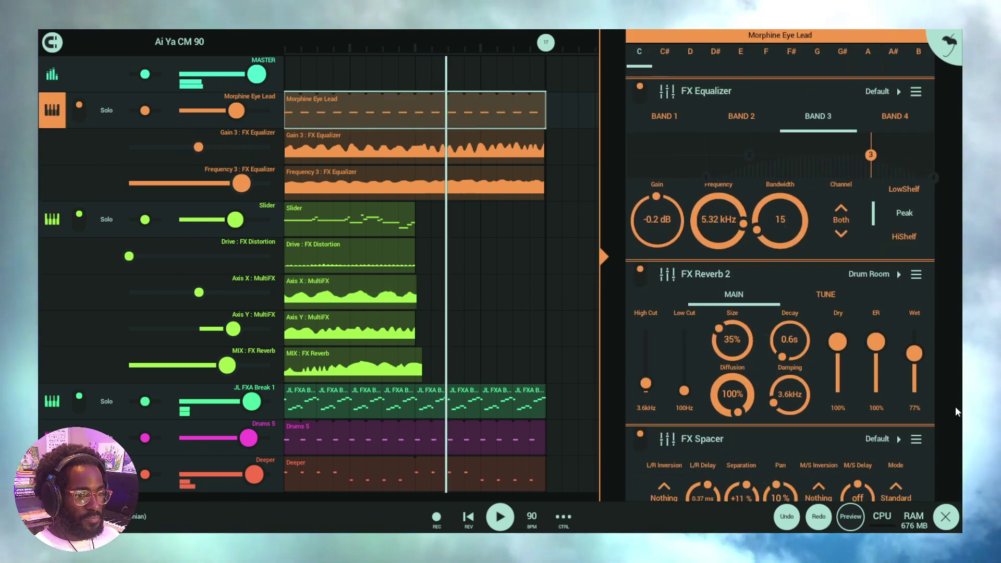
scroll(891, 430, down, 2)
scroll(958, 260, up, 5)
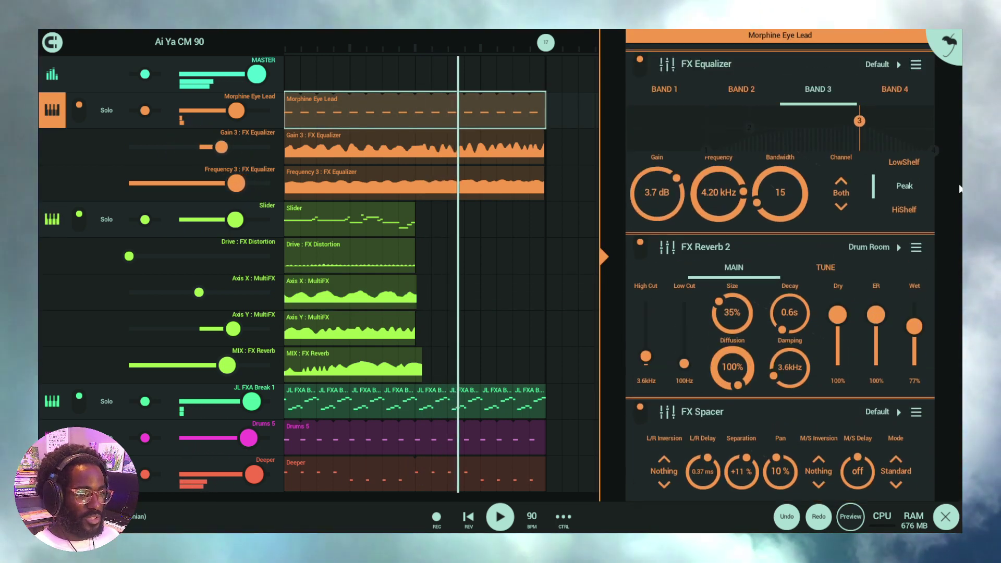
scroll(956, 240, down, 5)
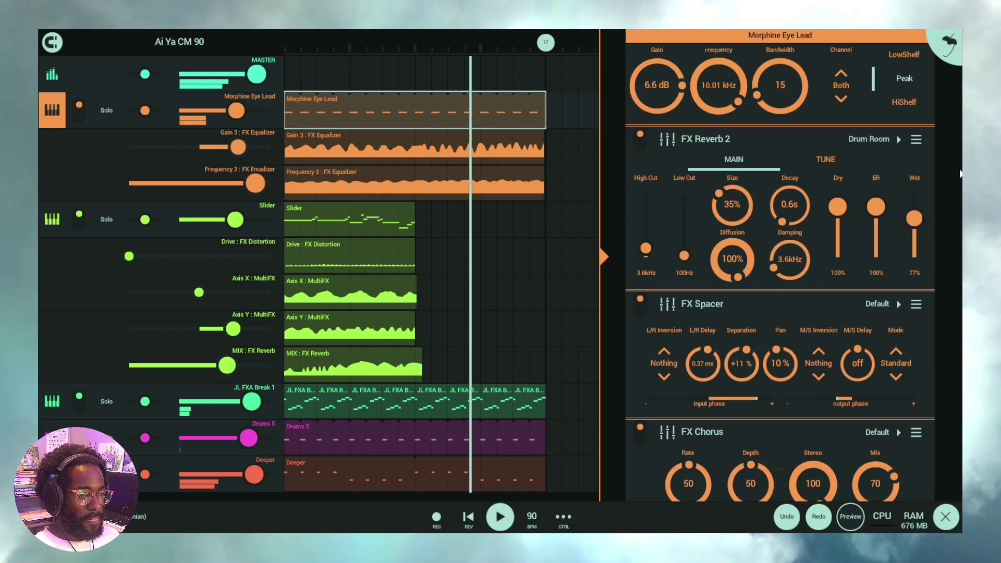
click(753, 339)
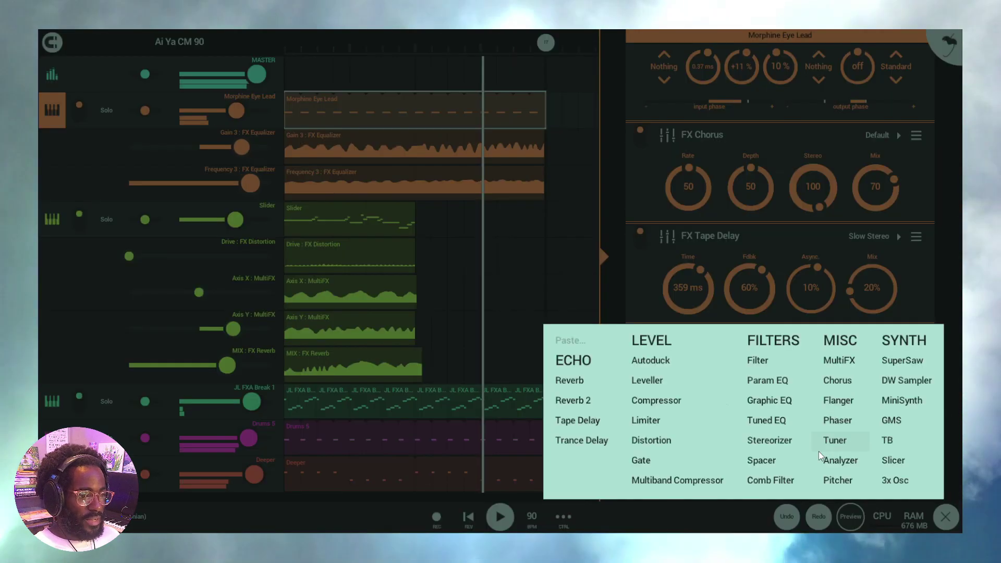
click(841, 461)
scroll(935, 346, down, 2)
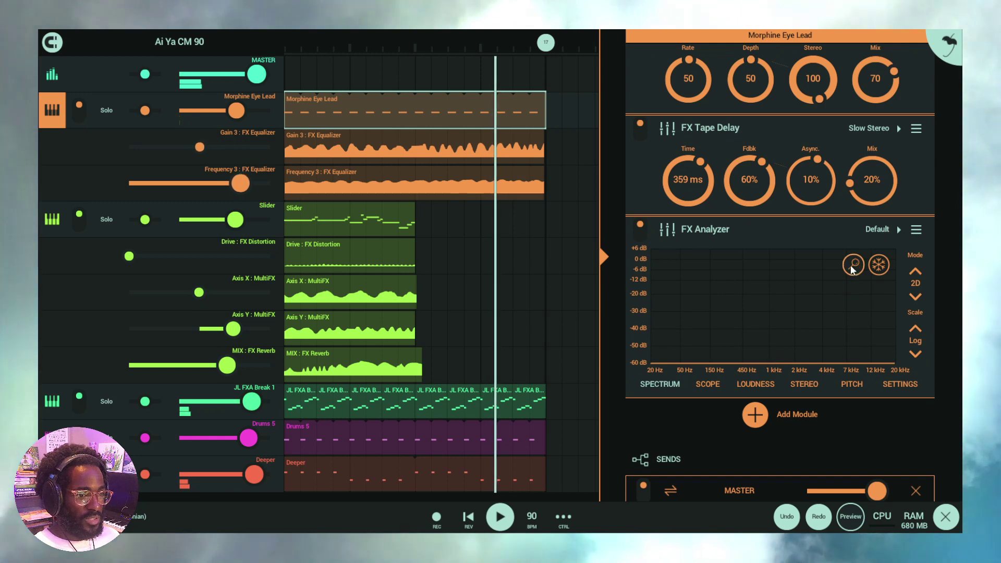
Set the new analyzer's Reactivity to Fast.
click(900, 384)
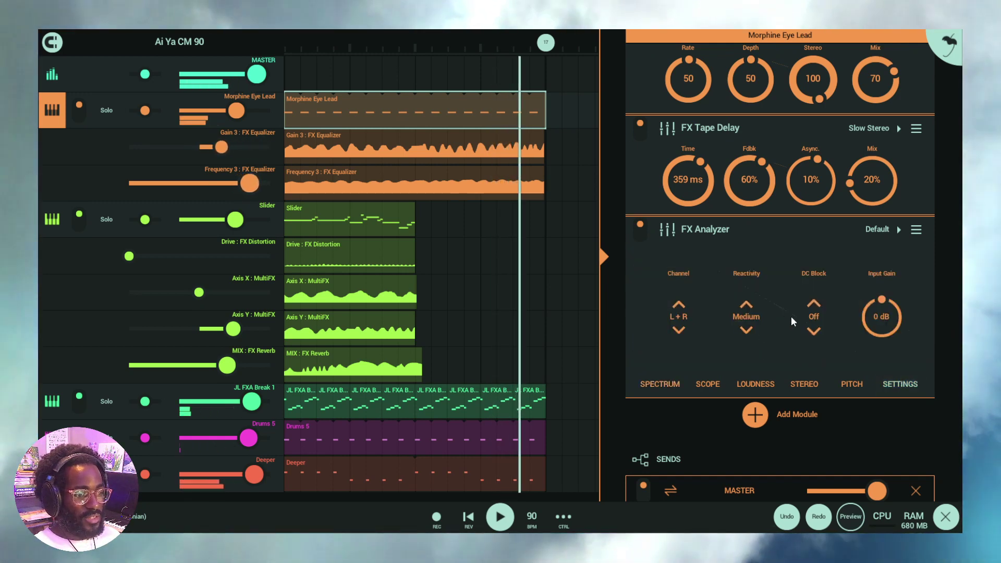
click(745, 310)
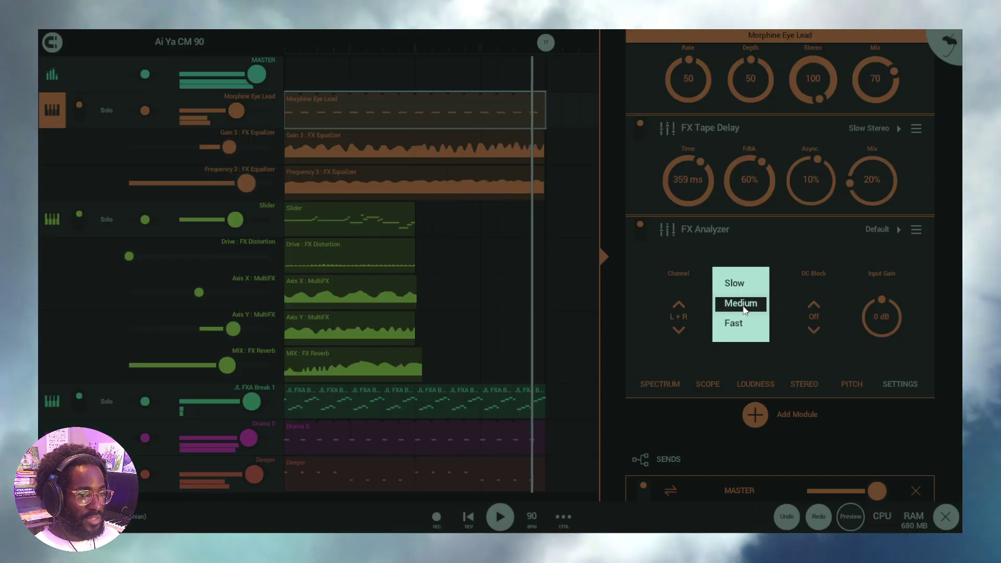
click(740, 323)
Zoom the analyzer spectrum to the -30 to -90 dB range and try Slow reactivity.
click(662, 384)
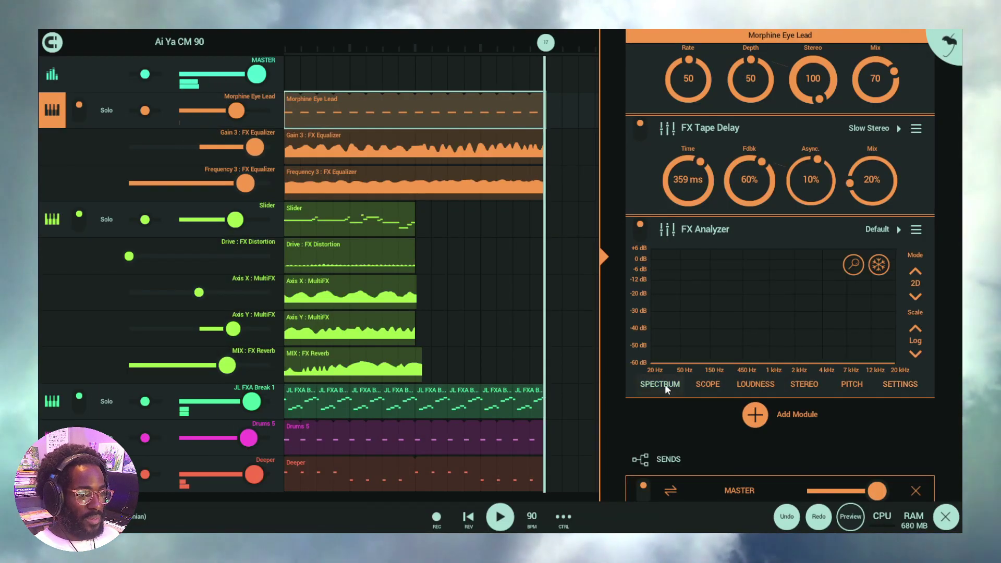
click(853, 265)
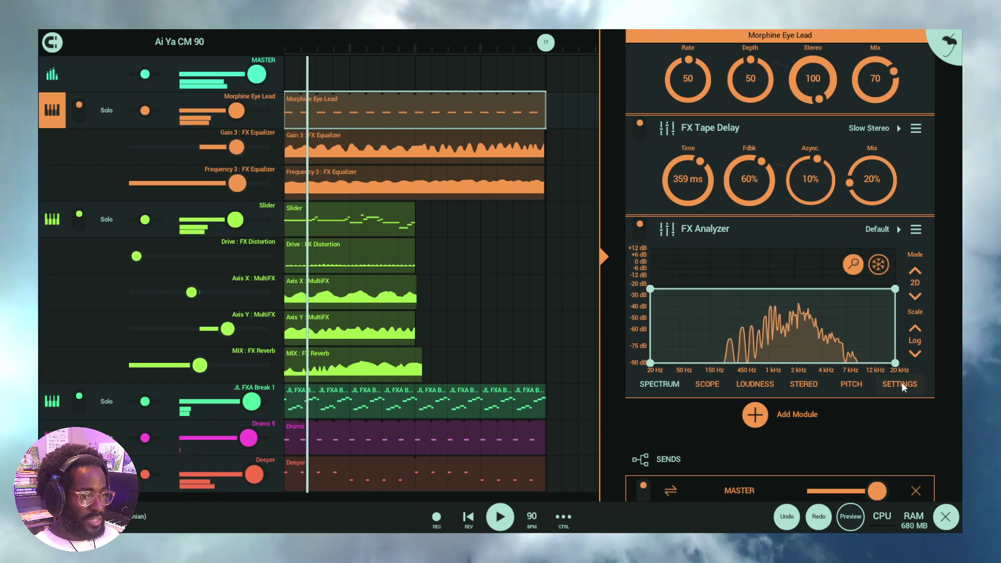
click(912, 384)
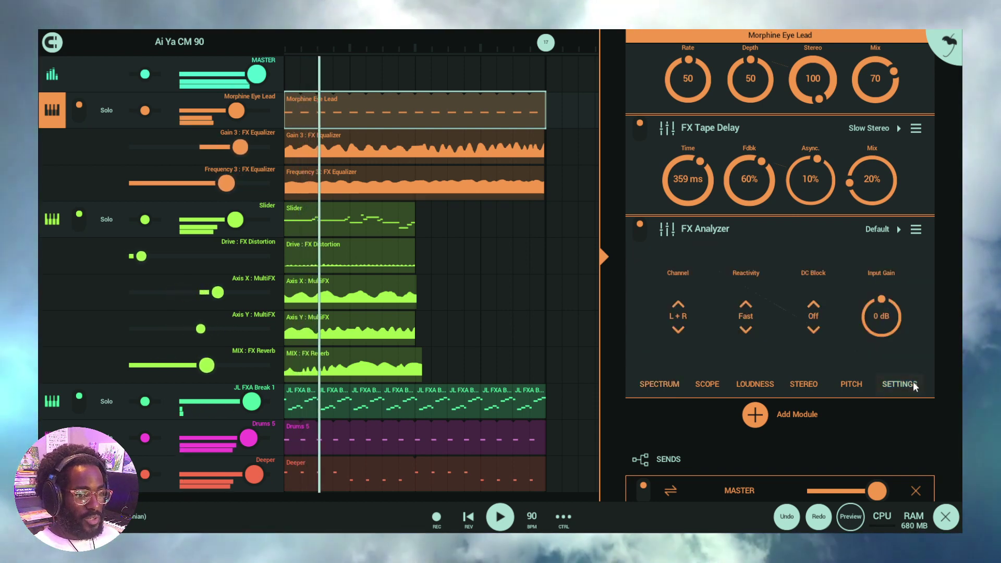
click(746, 331)
click(737, 284)
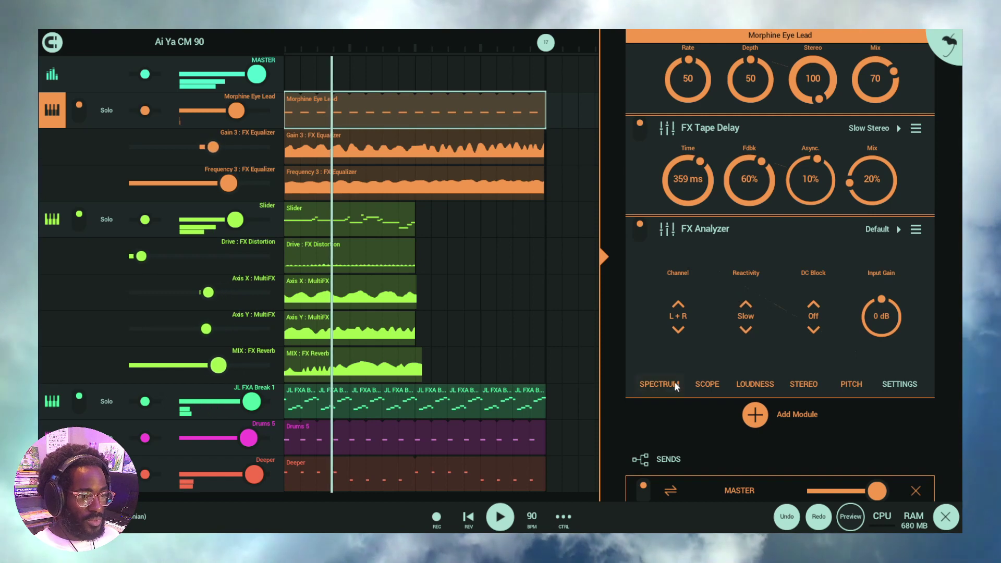
click(670, 383)
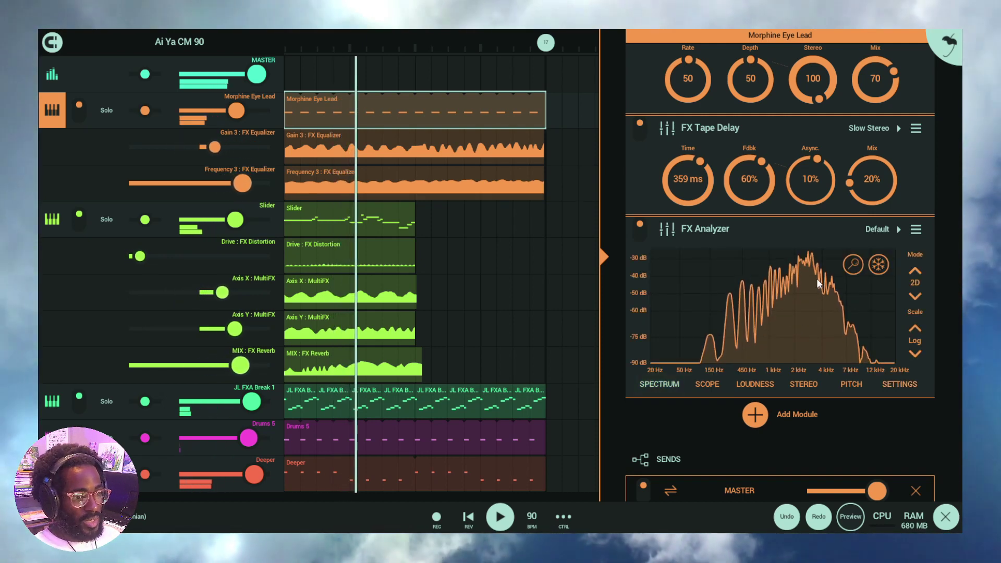
Change the analyzer's Reactivity to Medium, leaving Channel on L+R.
click(899, 385)
click(753, 318)
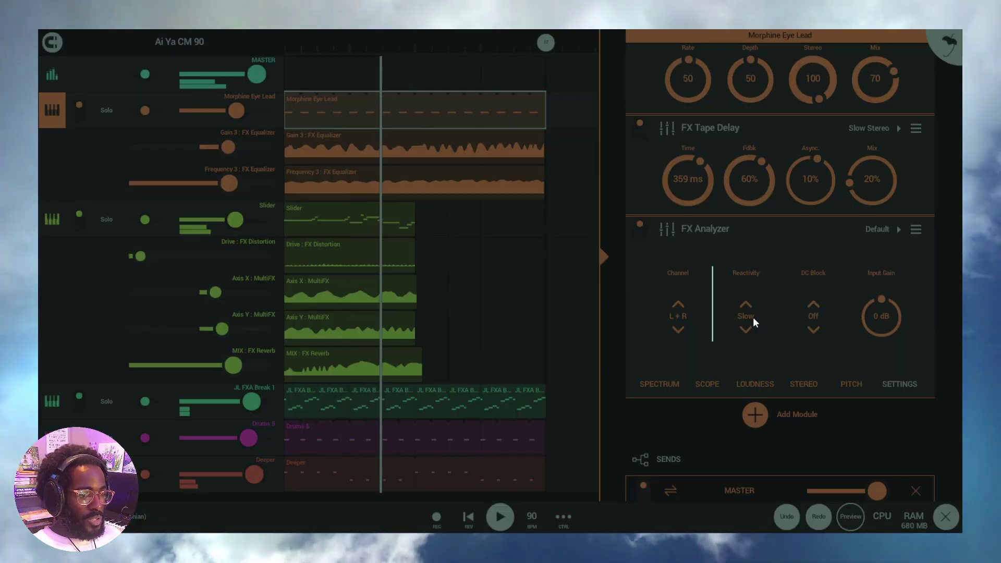
click(751, 304)
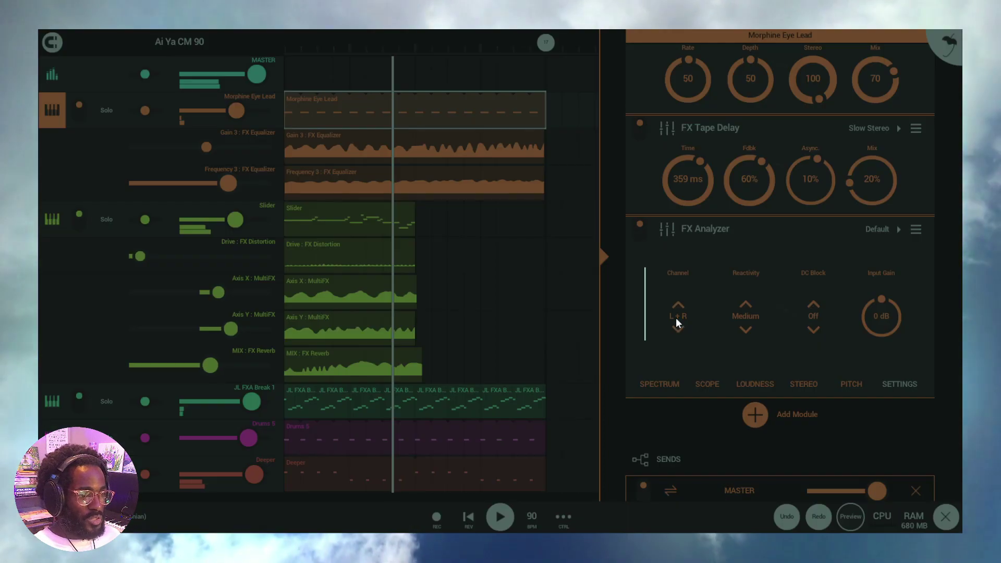
click(676, 324)
click(668, 378)
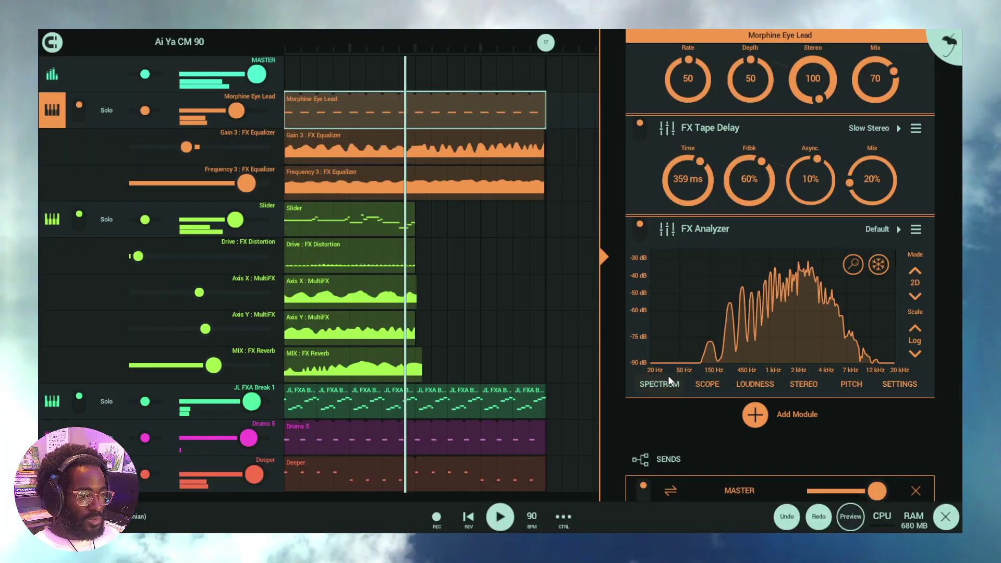
Try the right channel only, then restore Channel to L+R and view the spectrum.
click(900, 384)
click(682, 319)
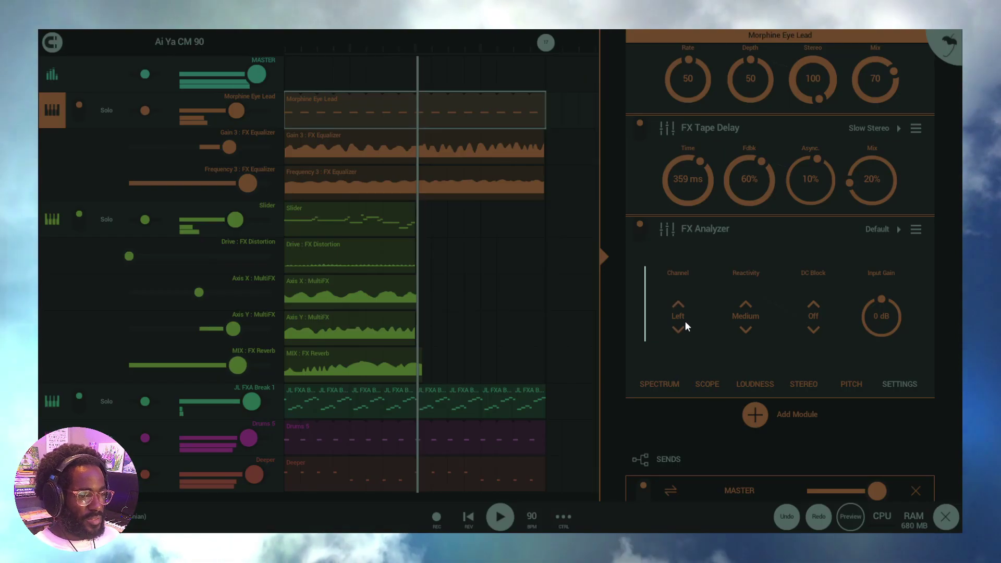
click(670, 304)
click(665, 317)
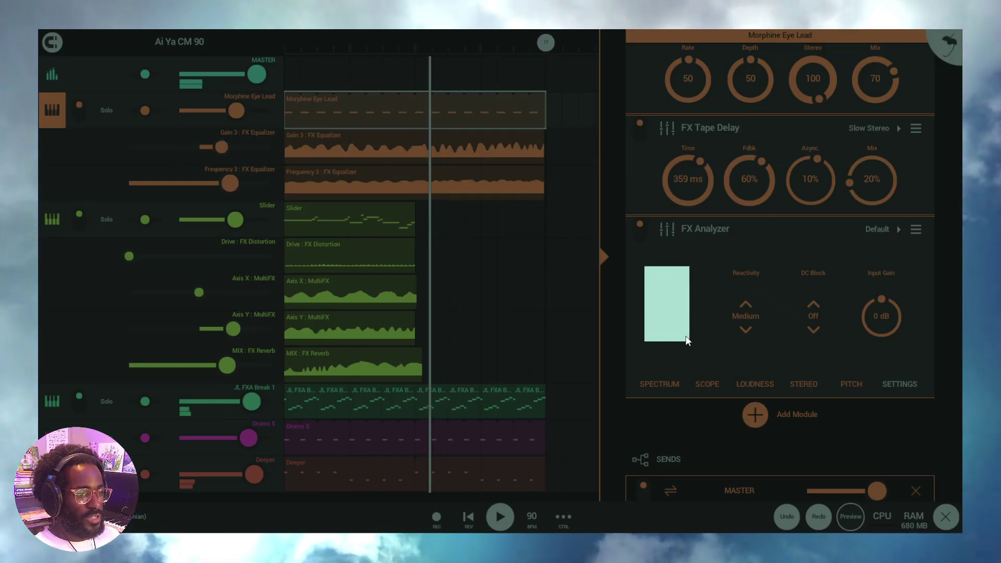
click(670, 322)
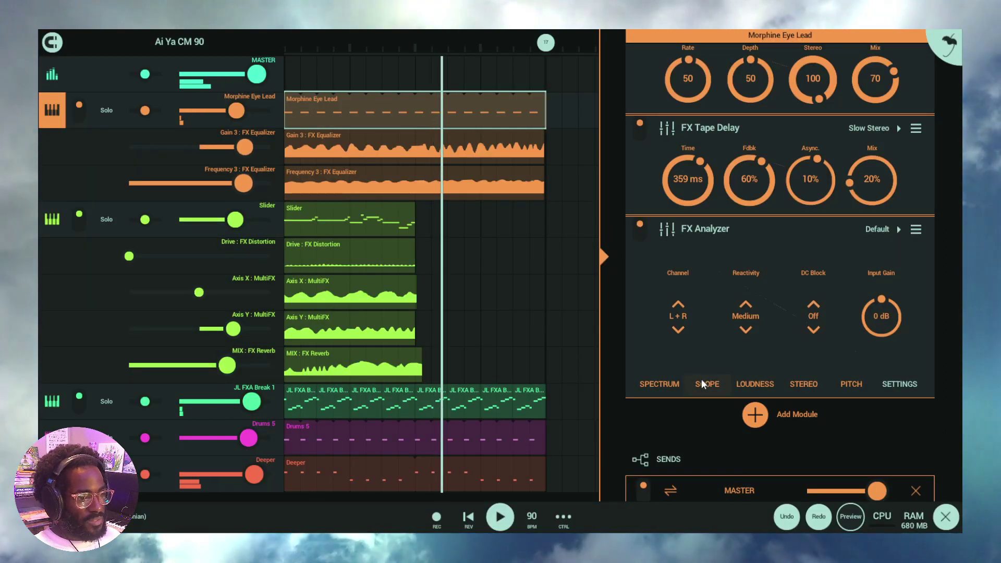
click(663, 383)
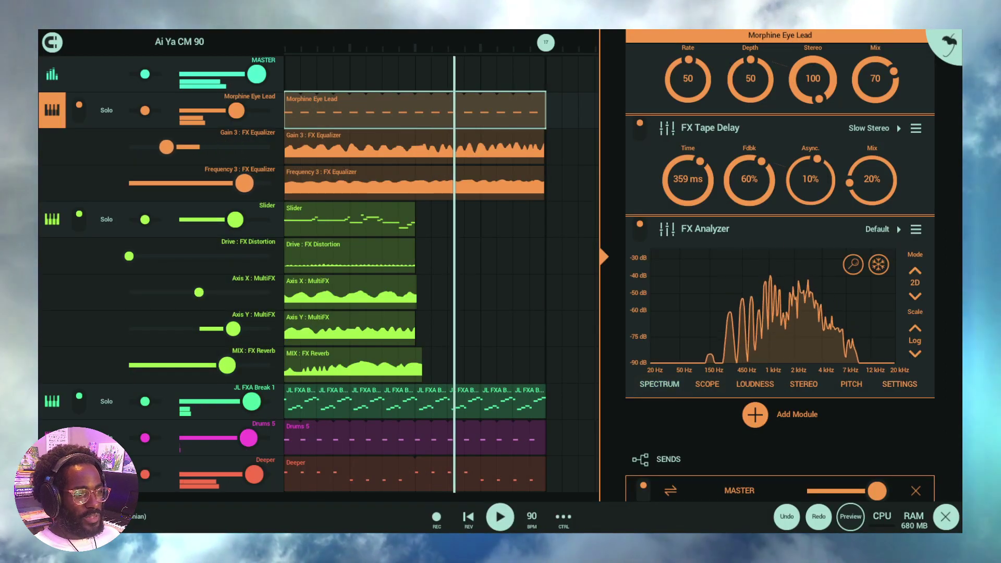
Stop the arrangement's playback, leaving the analyzer's spectrum on screen.
scroll(675, 181, up, 2)
scroll(565, 225, down, 1)
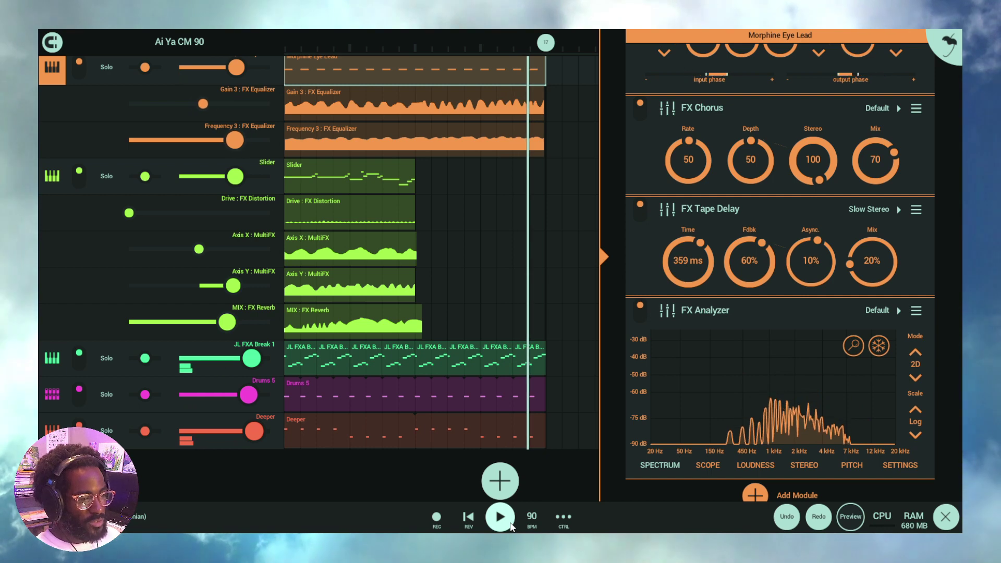
click(510, 525)
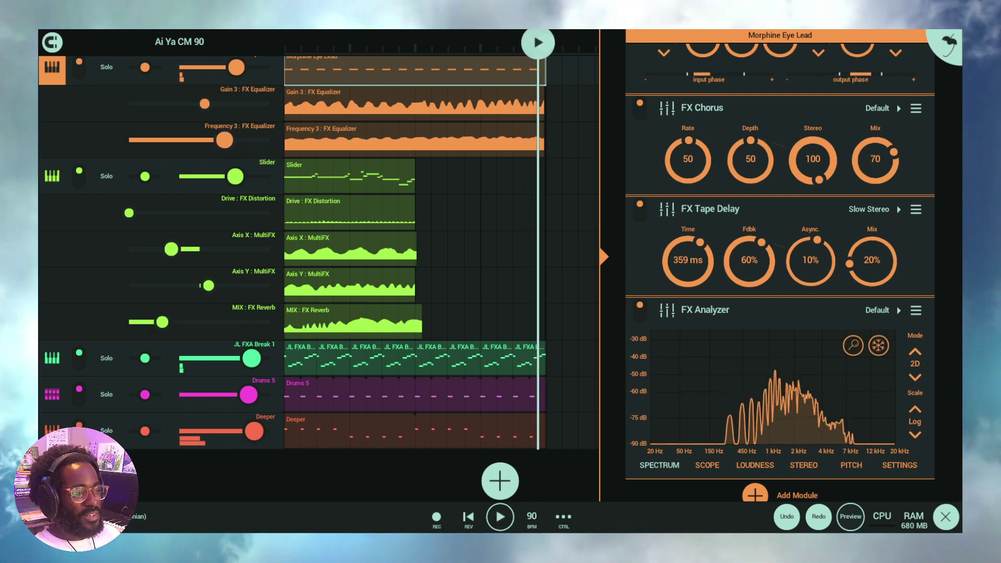